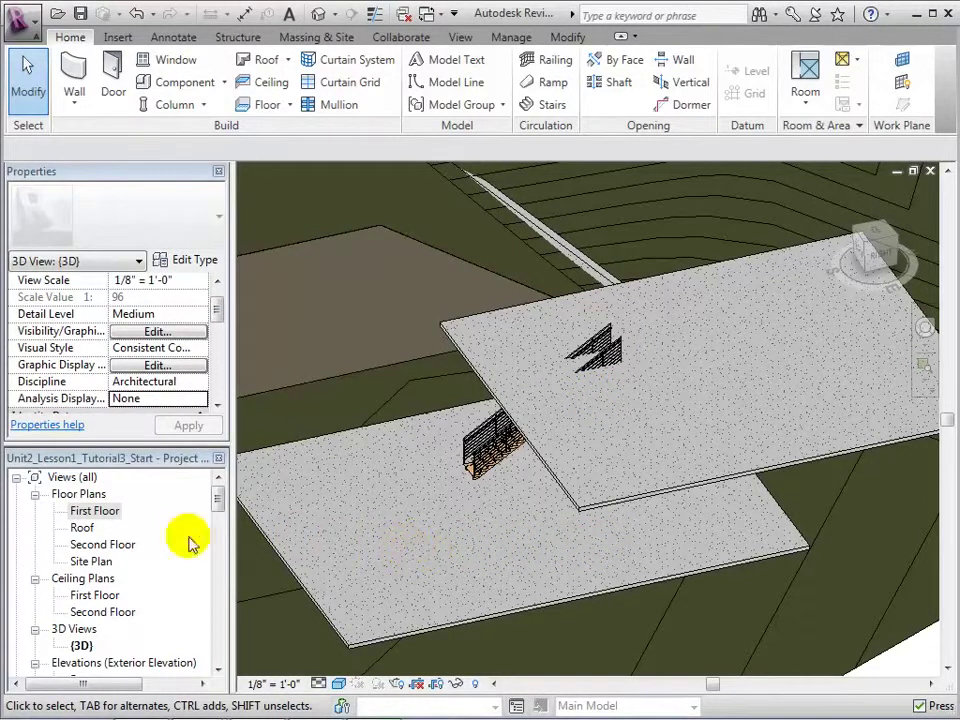
Open the Second Floor plan and select the stair to review its 21 risers and 11" treads.
double_click(115, 550)
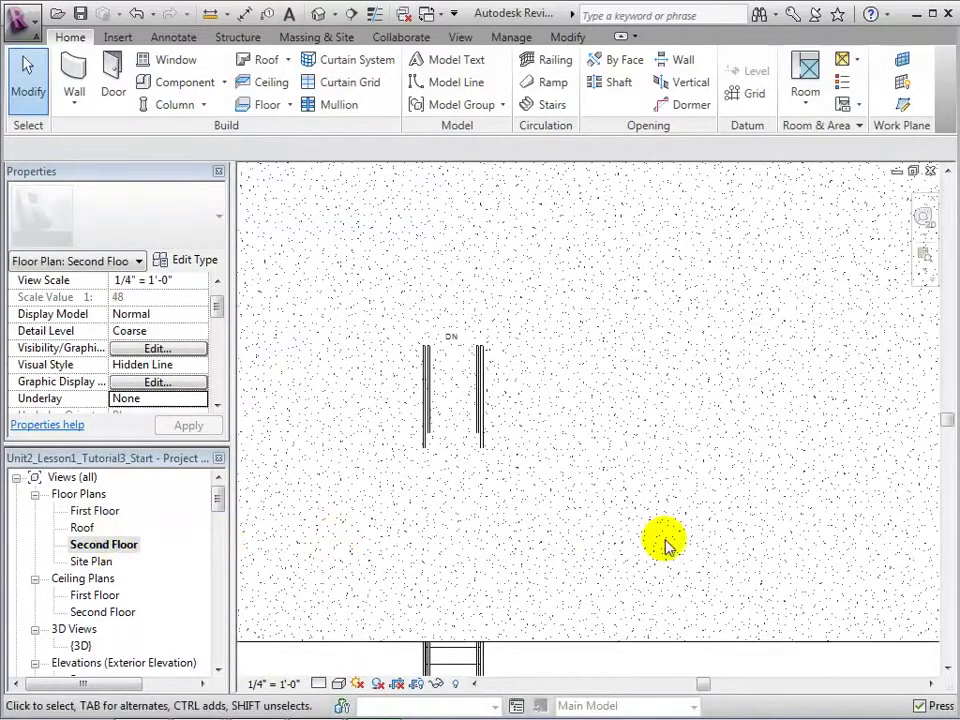
middle_drag(664, 546, 749, 460)
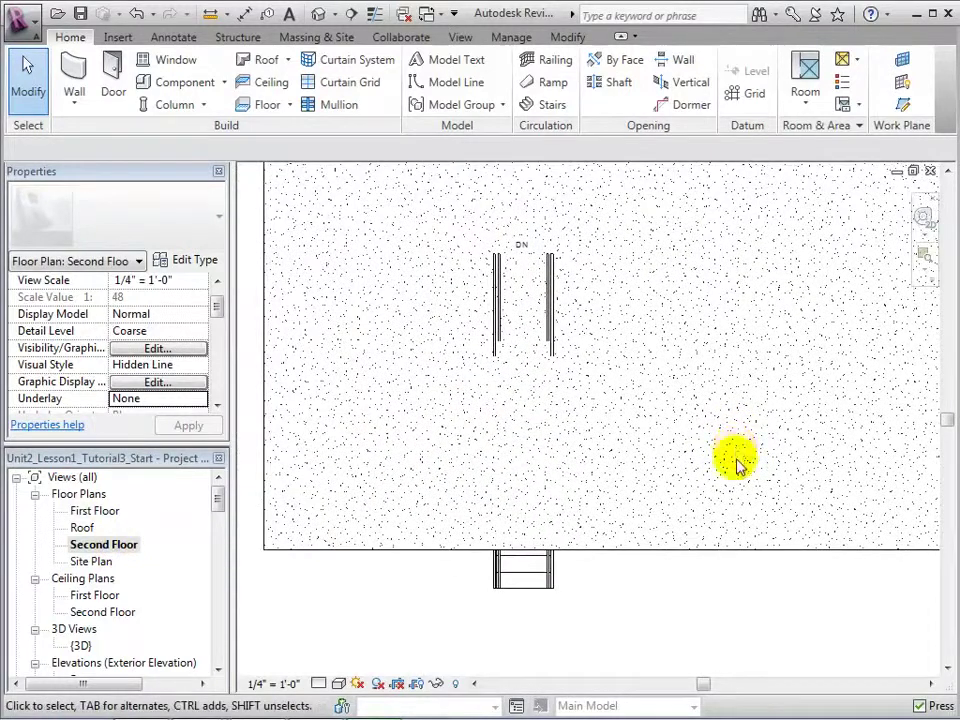
click(527, 577)
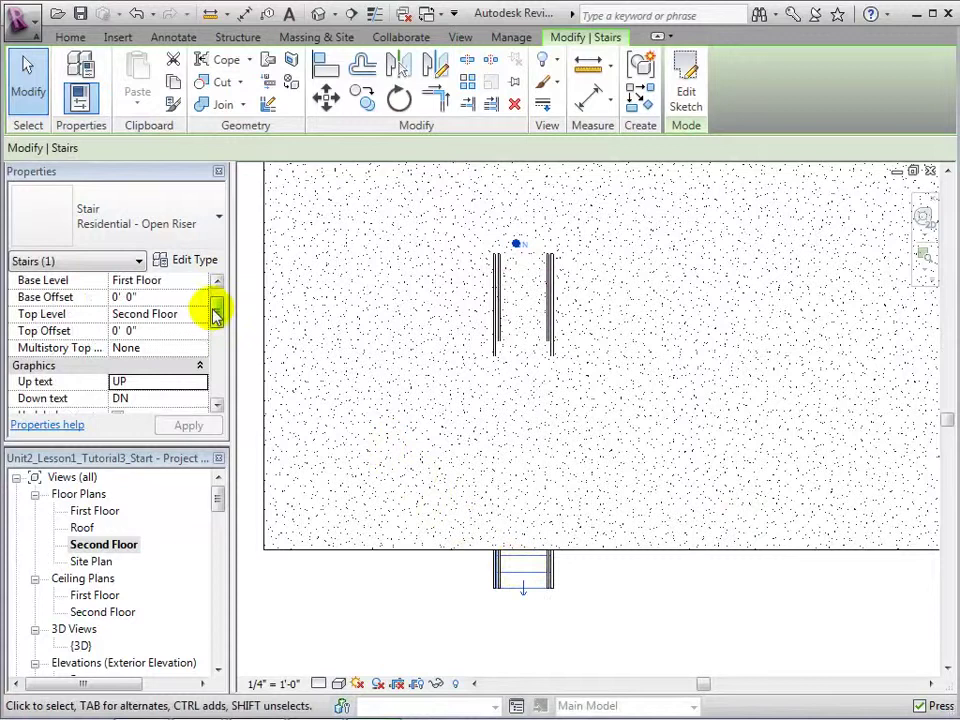
drag(216, 315, 218, 358)
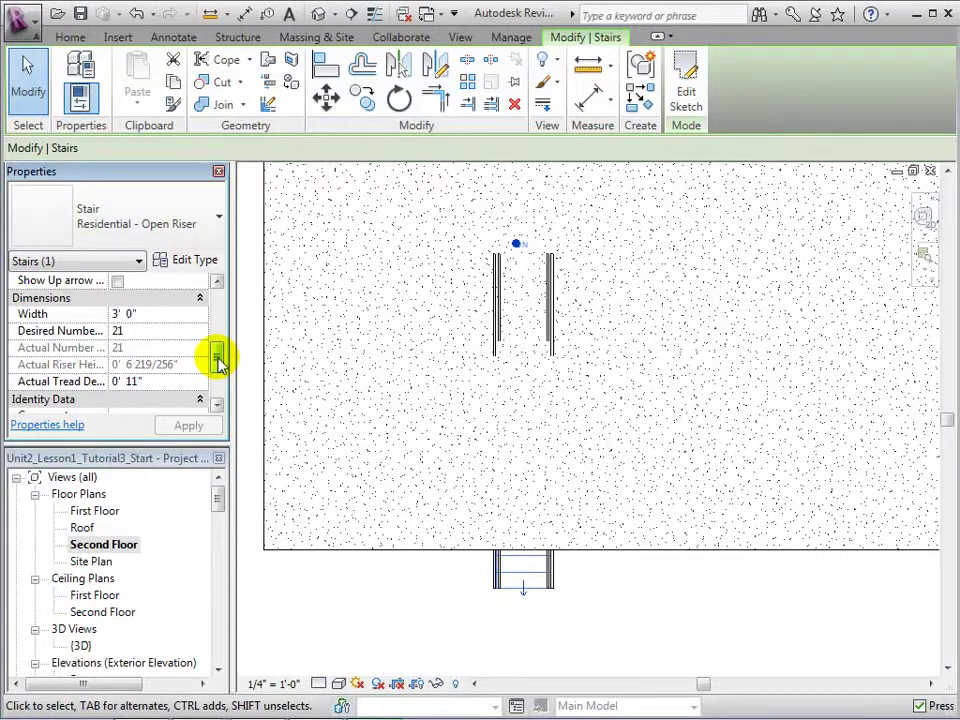
Select the second-floor concrete slab and enter Edit Boundary on its sketch.
click(336, 371)
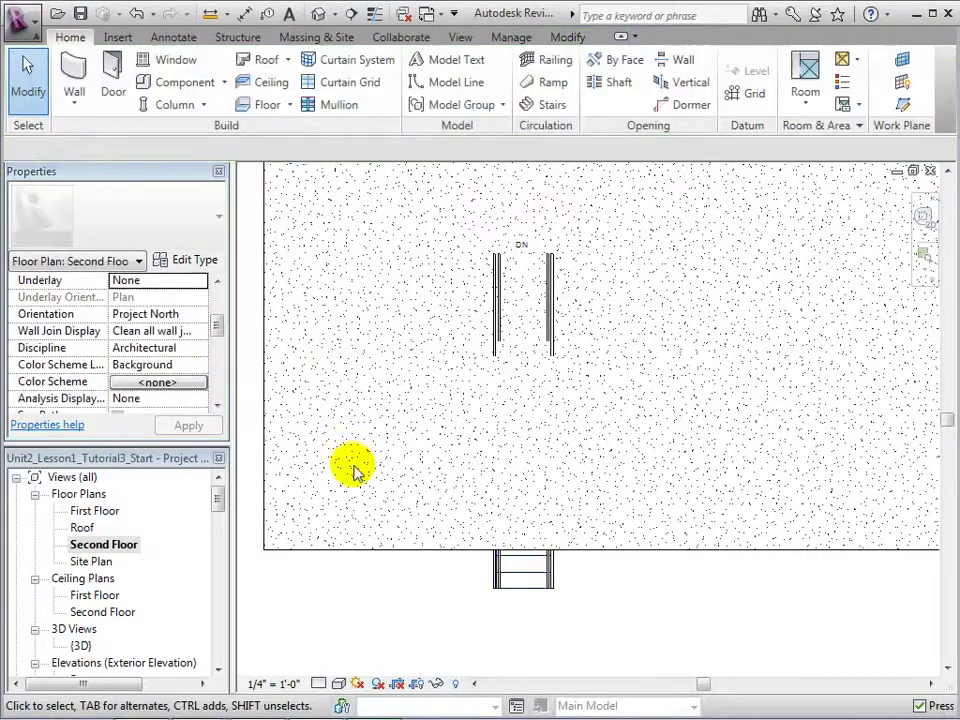
click(365, 549)
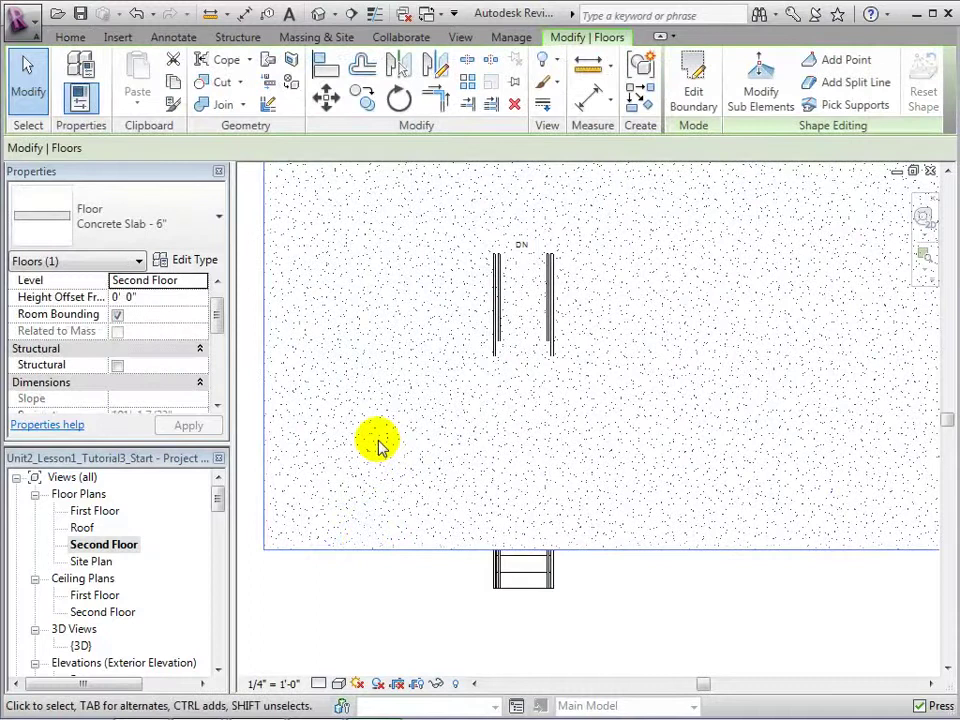
click(693, 80)
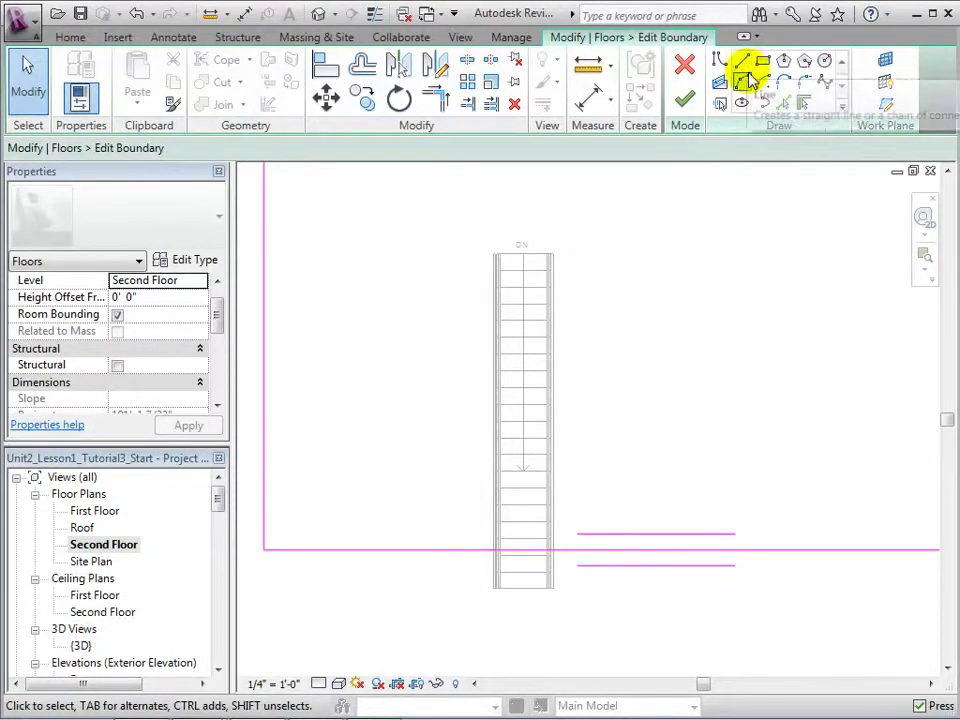
Pick the stair's left edge, right edge and lower riser as new slab boundary lines.
click(781, 104)
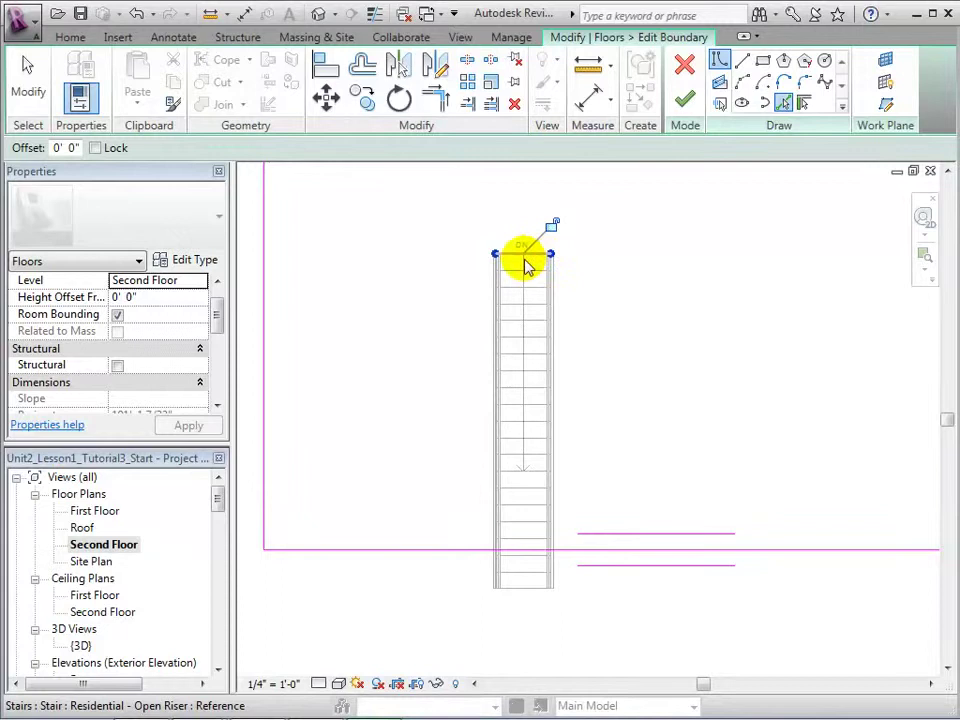
scroll(467, 320, up, 3)
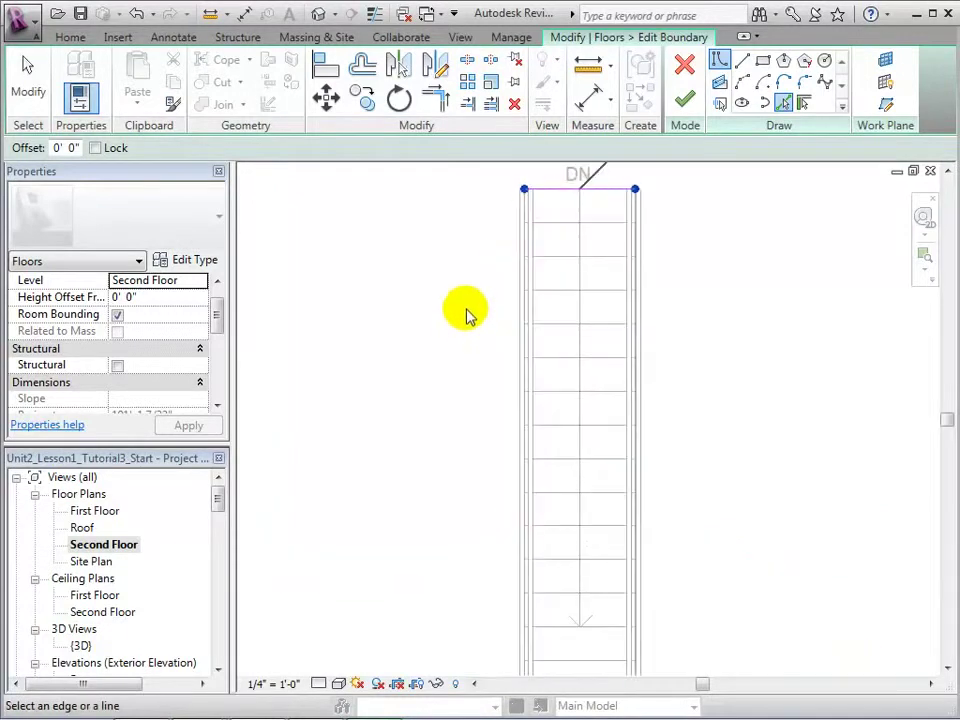
click(520, 313)
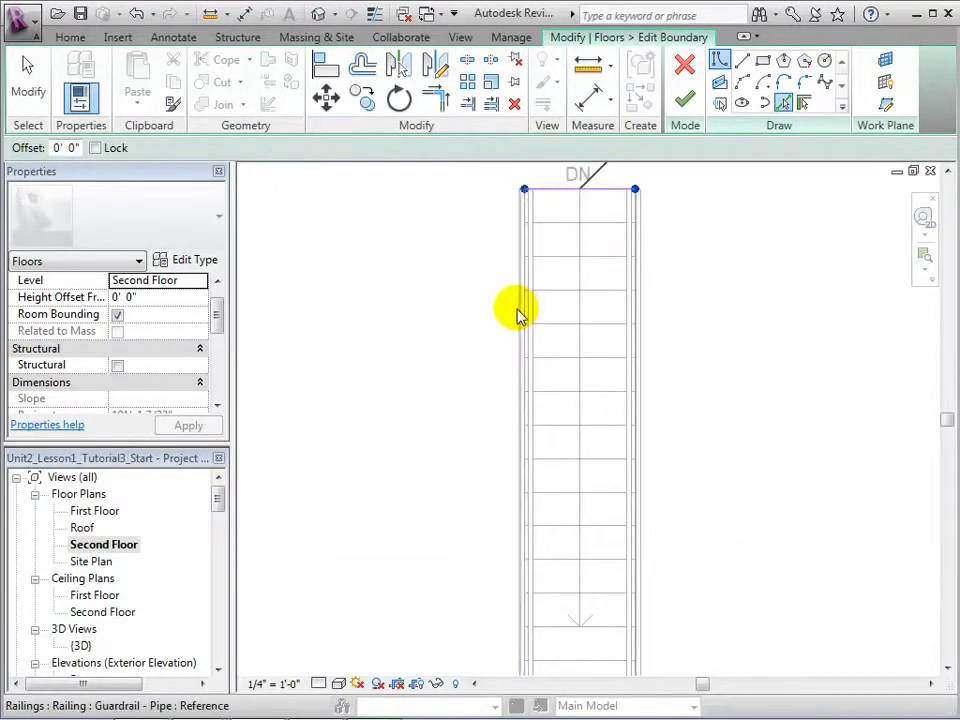
click(641, 313)
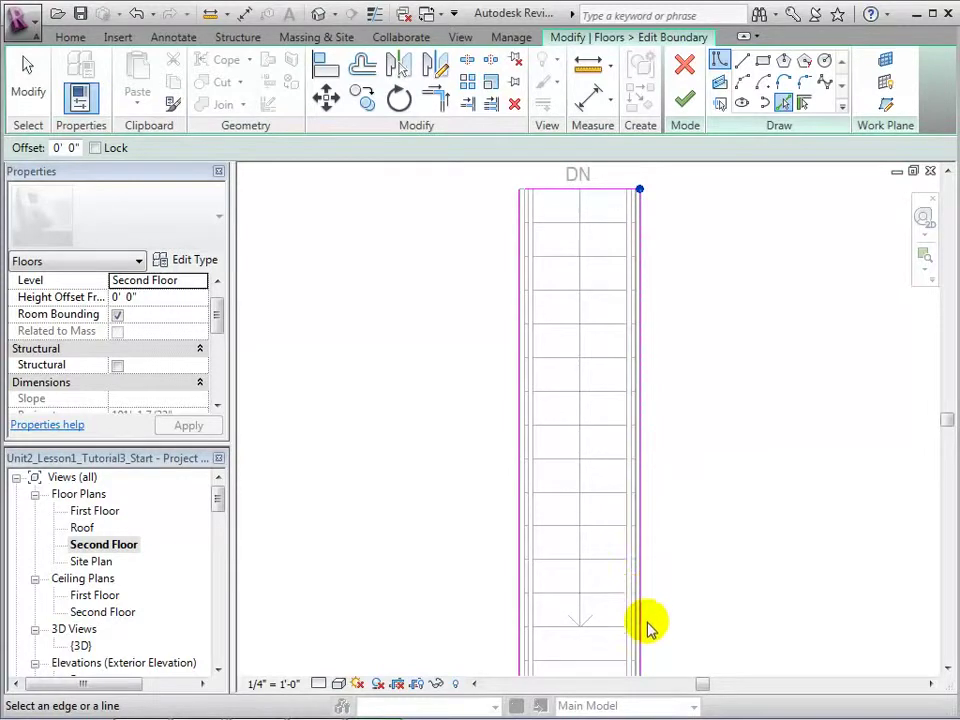
click(605, 630)
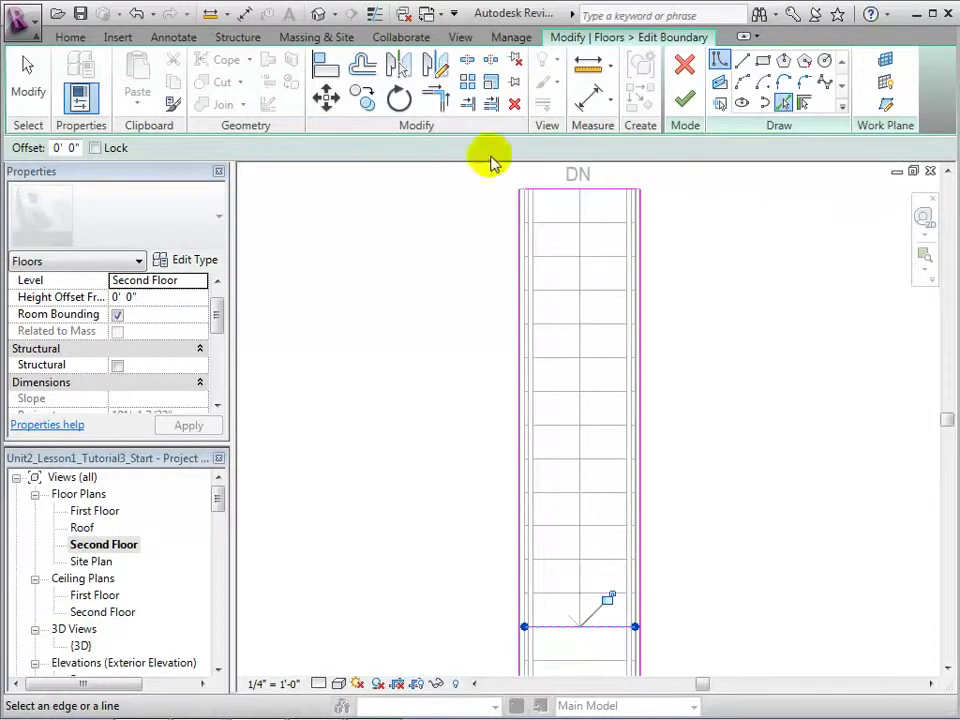
Trim the four stair opening lines to corners, closing a rectangle around the stair.
click(433, 100)
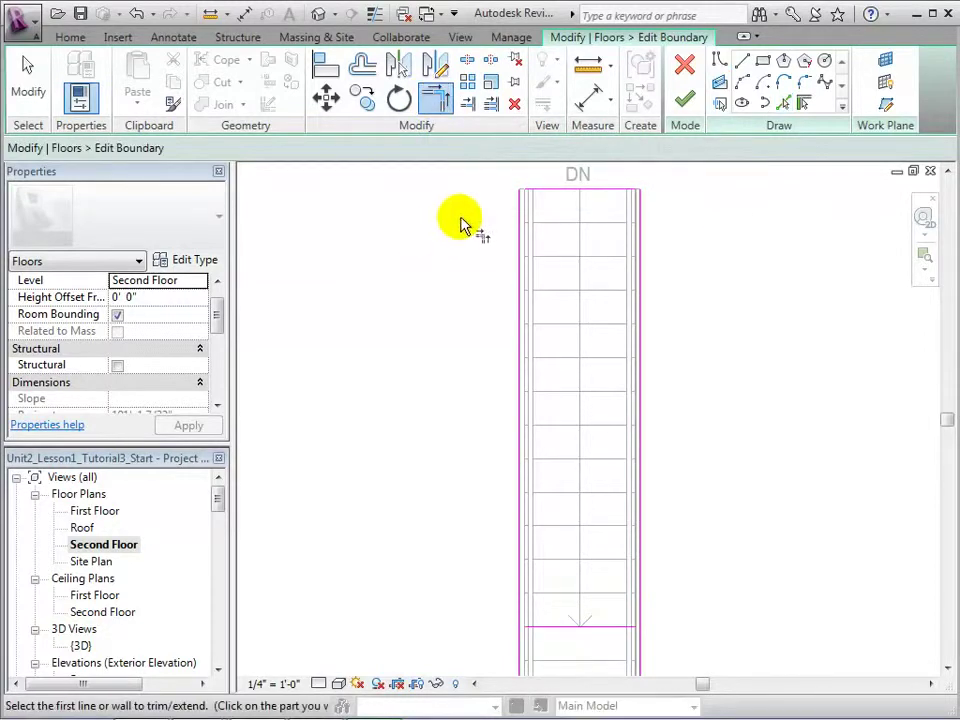
click(547, 194)
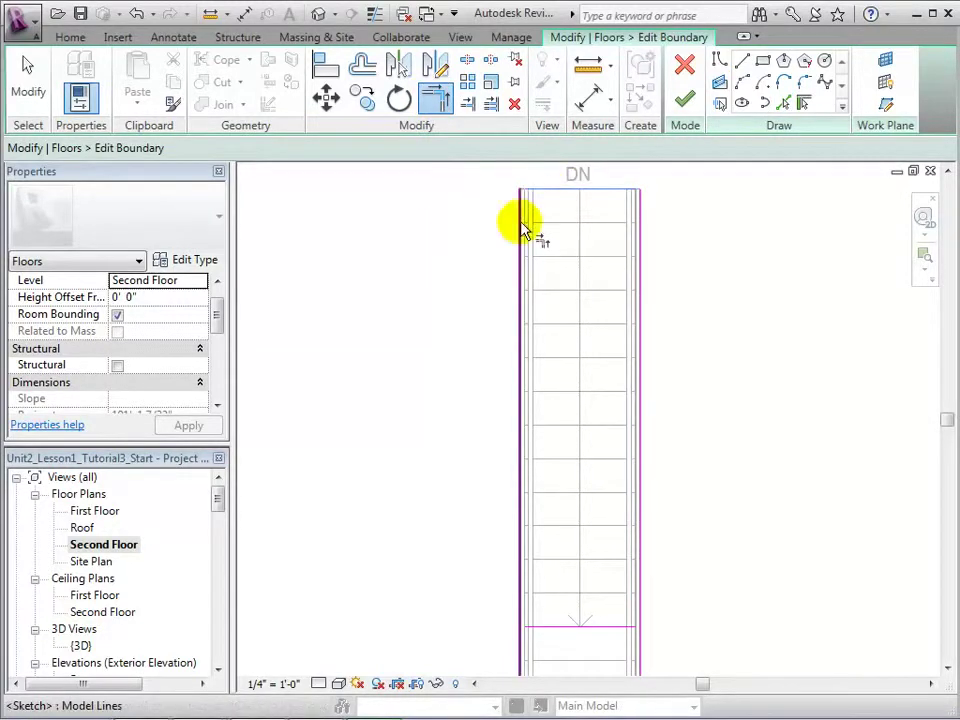
click(521, 214)
click(520, 603)
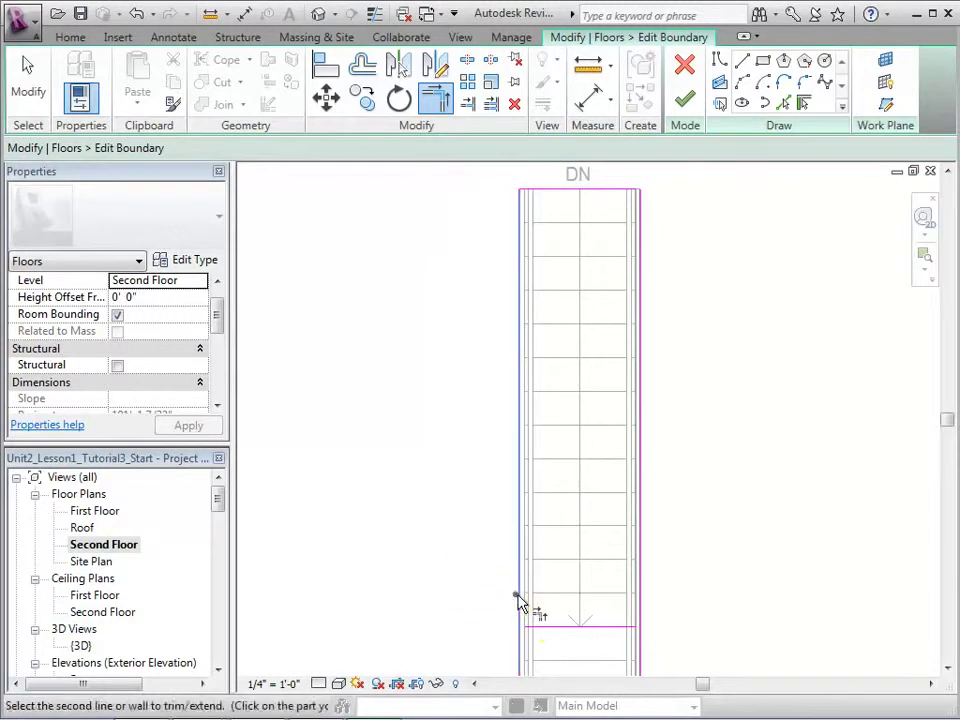
click(581, 627)
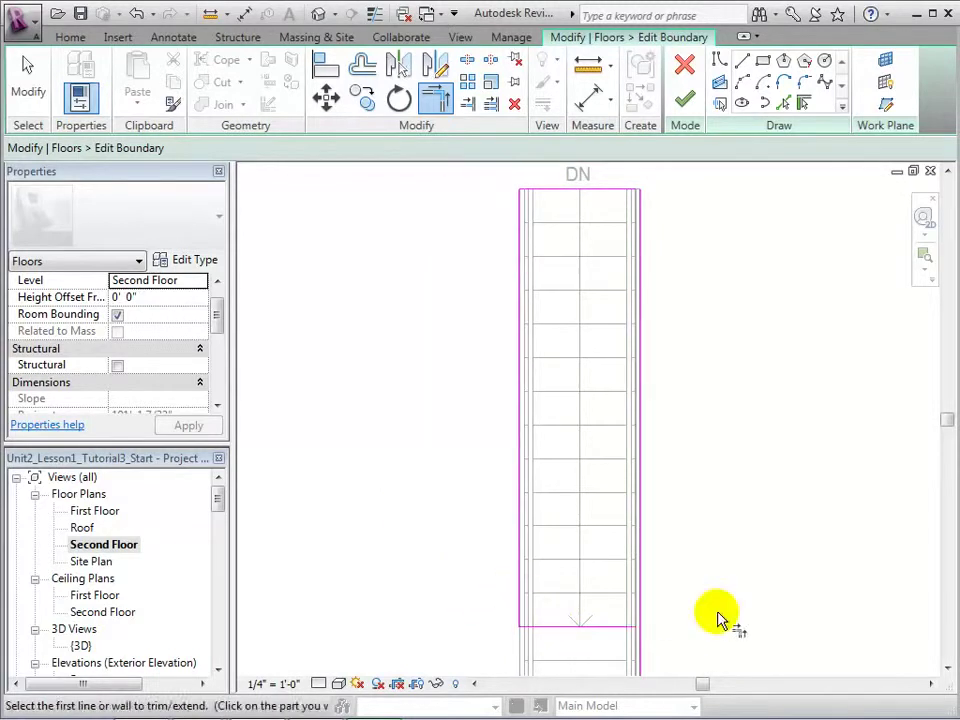
click(617, 627)
click(640, 570)
click(641, 248)
click(598, 189)
scroll(760, 413, down, 1)
scroll(761, 411, down, 2)
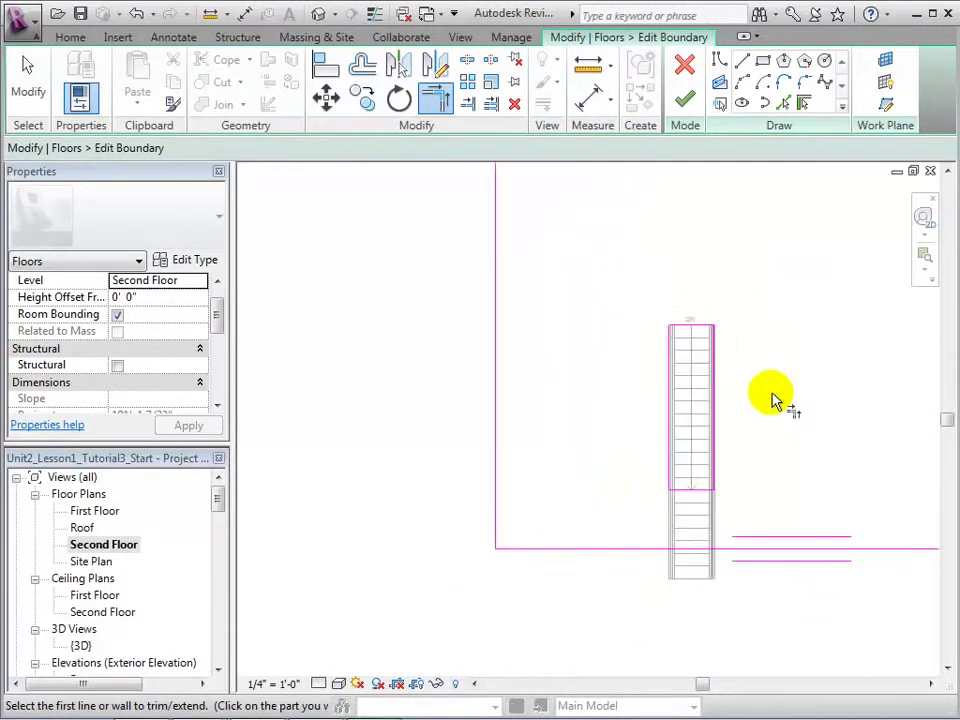
middle_drag(795, 401, 598, 403)
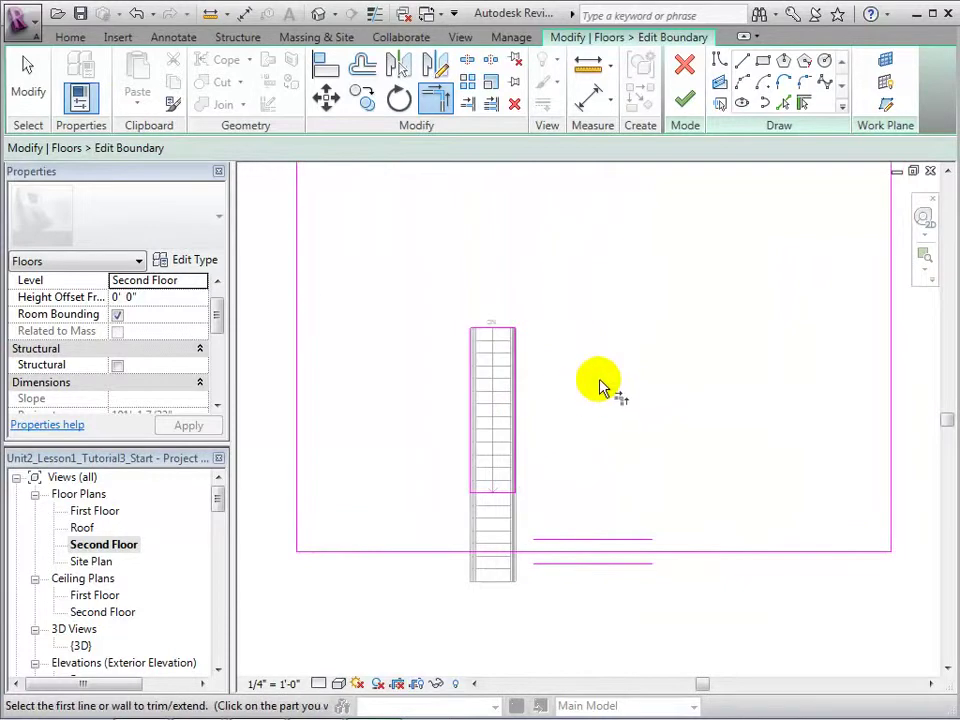
Finish the slab edit and view the rectangular opening above the stair in the default 3D view.
click(682, 98)
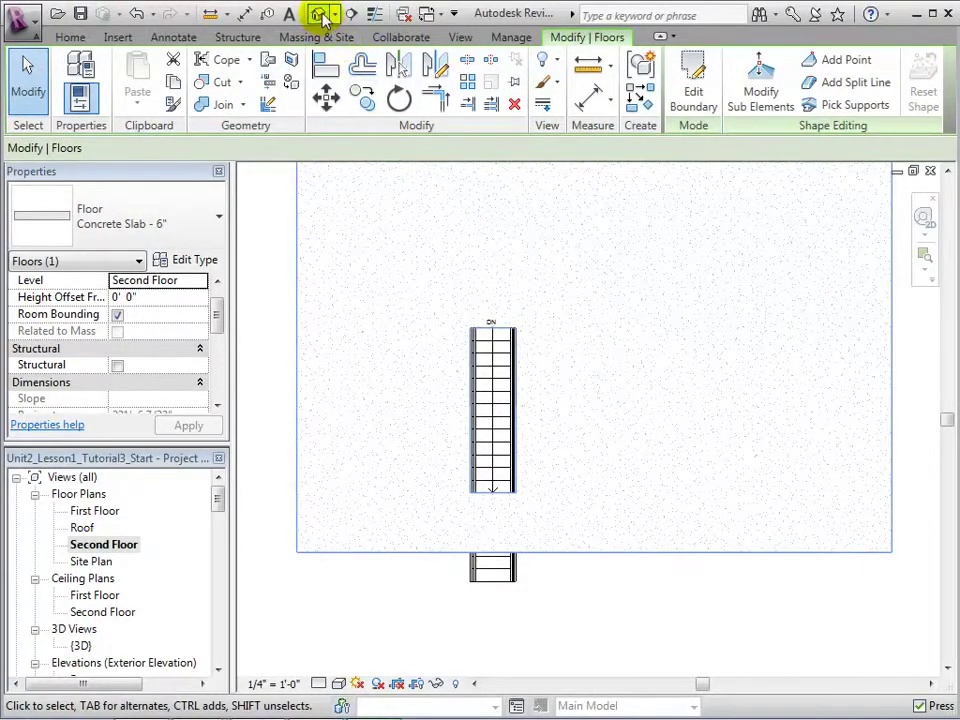
click(320, 14)
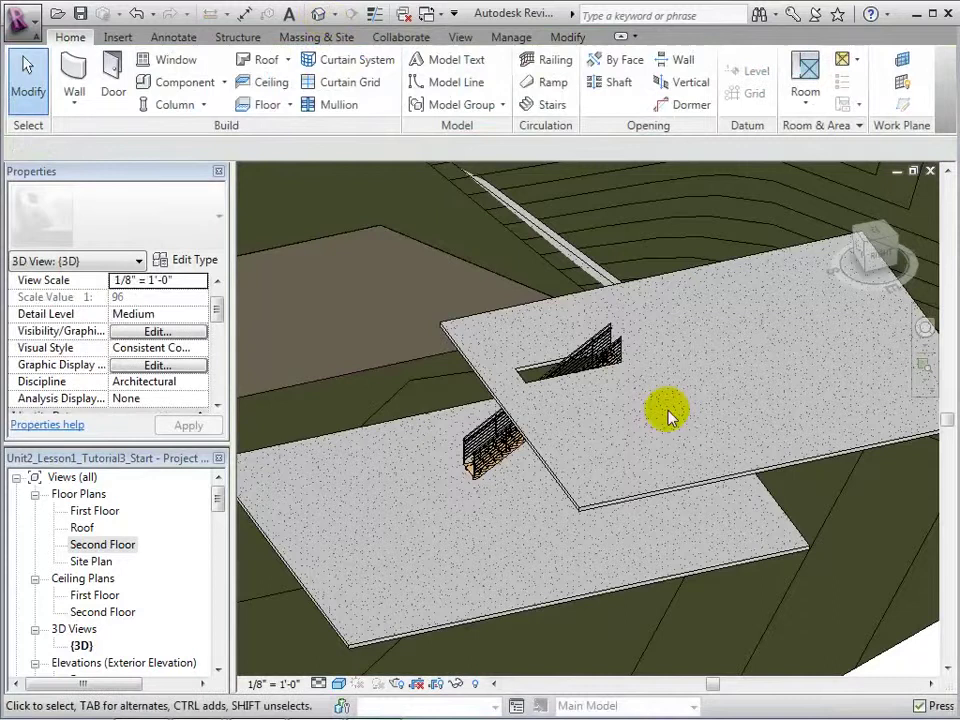
middle_drag(648, 418, 730, 492)
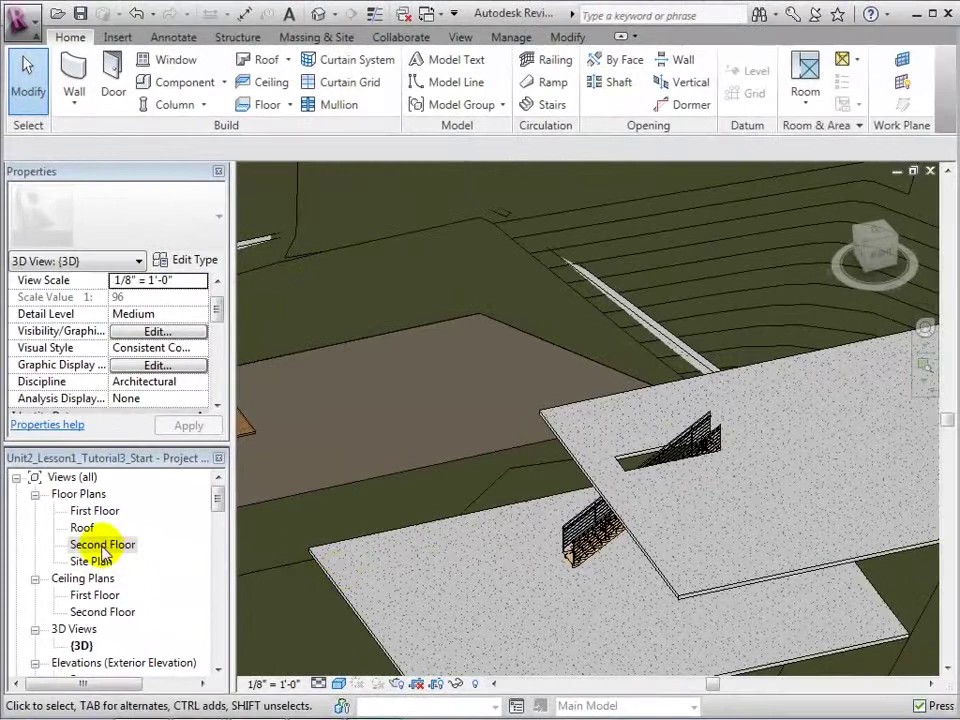
Reopen the Second Floor slab sketch and remove the rectangular opening lines beside the stair.
double_click(102, 546)
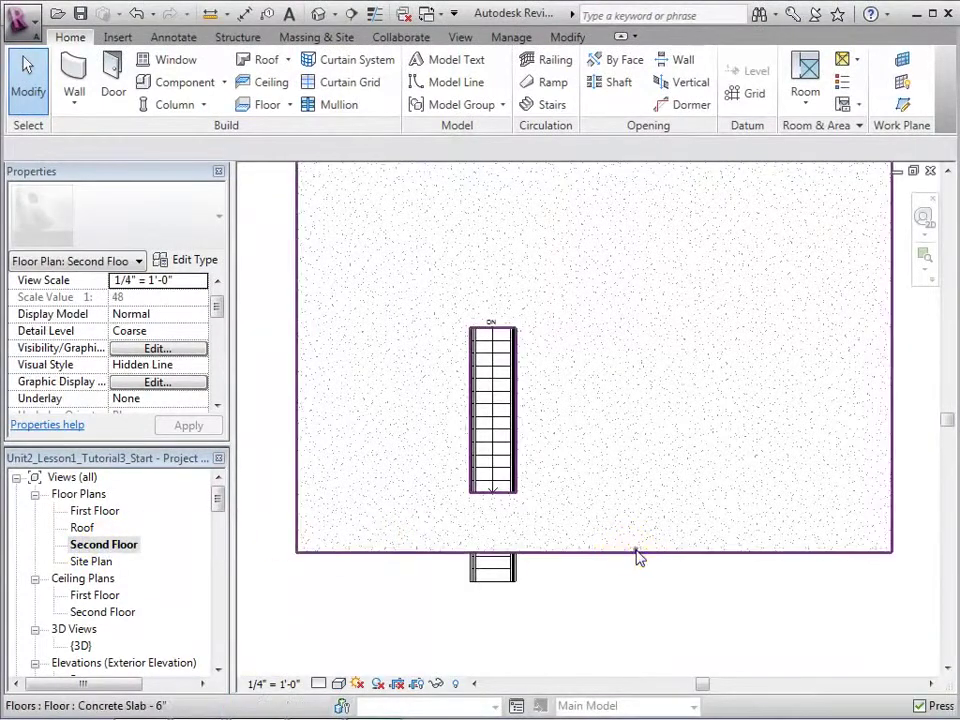
click(630, 550)
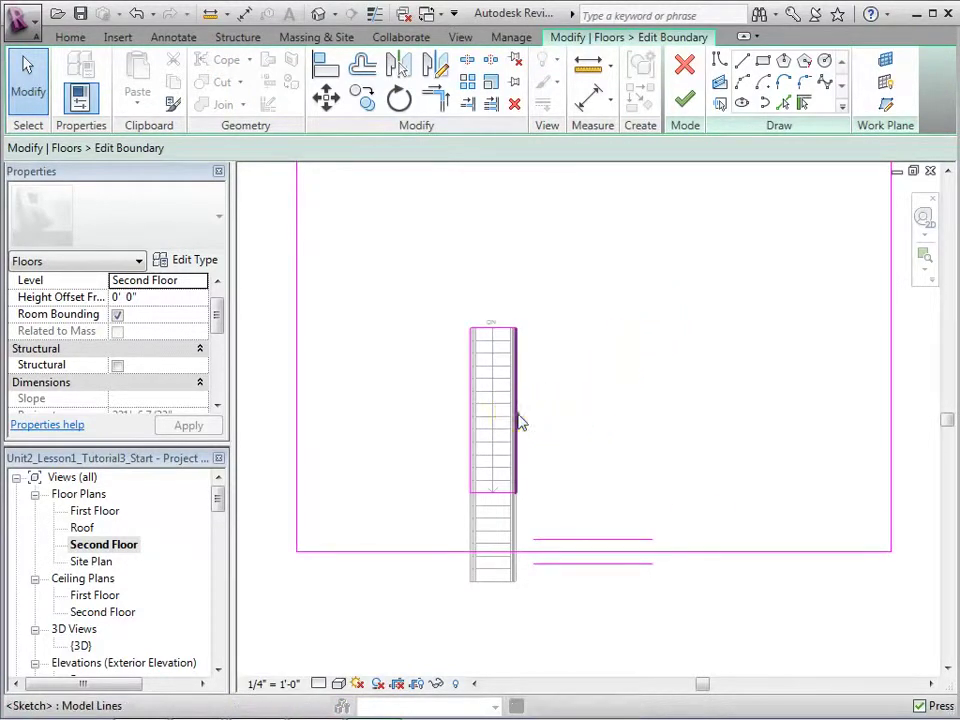
click(514, 414)
click(618, 419)
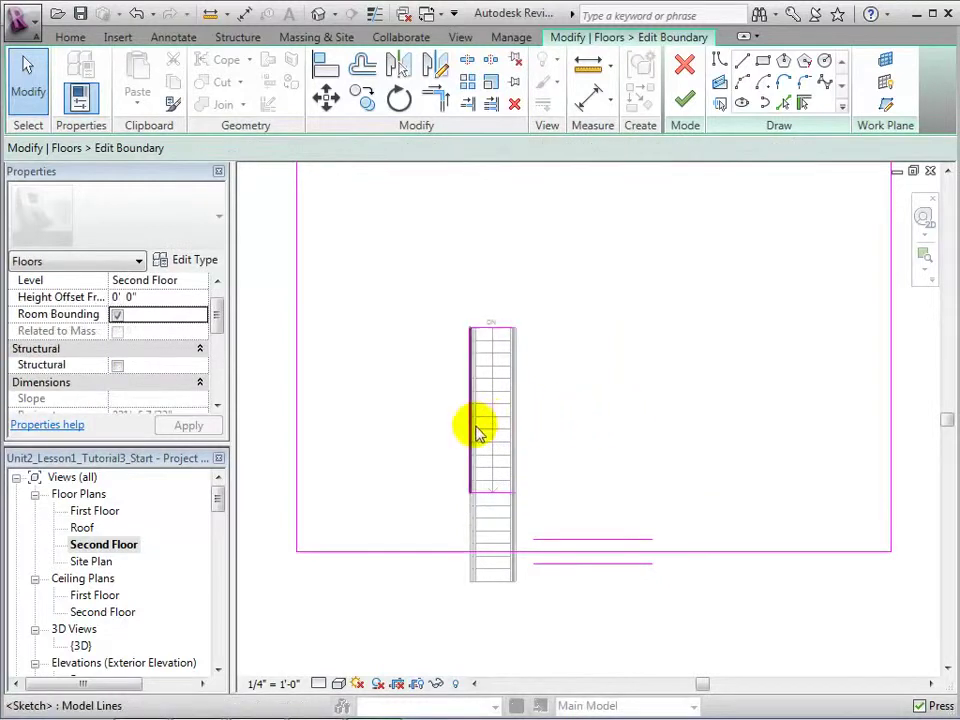
click(471, 437)
click(551, 463)
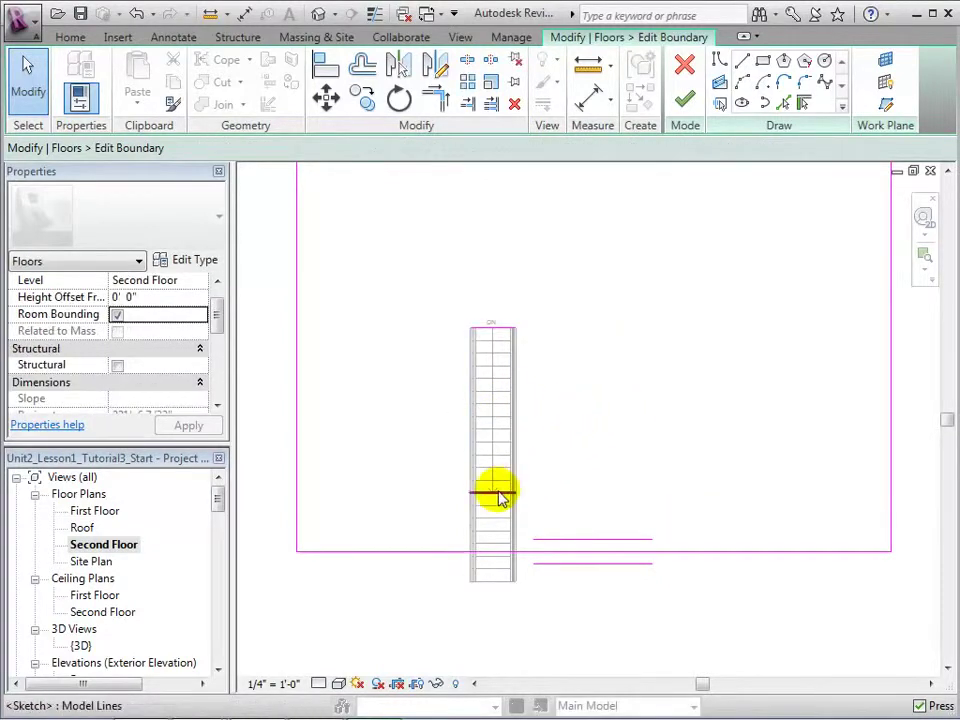
click(497, 493)
click(644, 396)
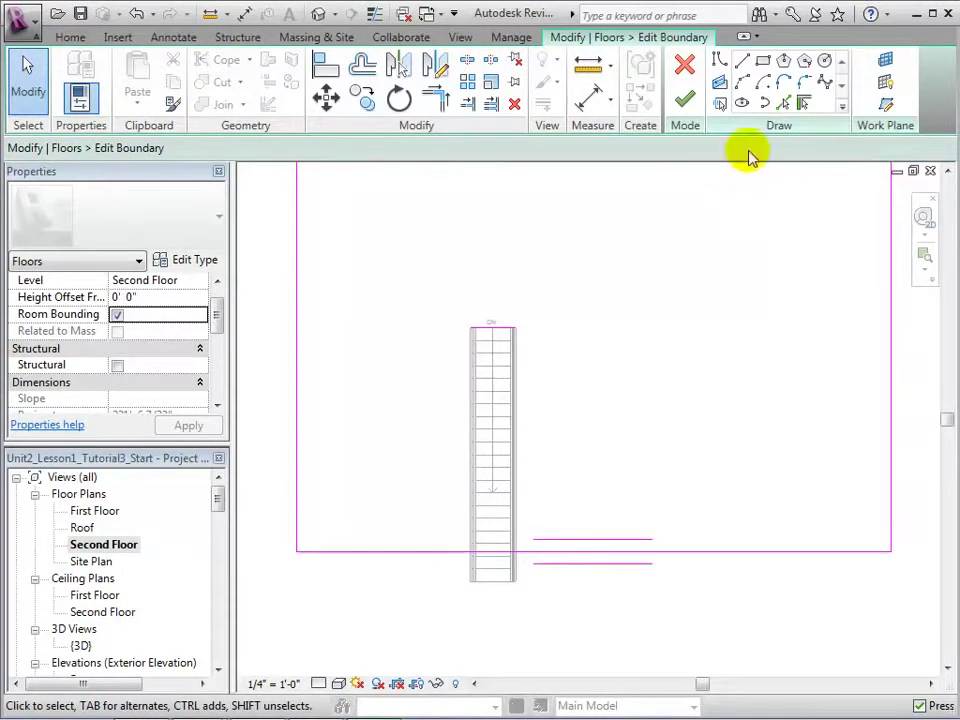
Draw a start-end-radius arc from the stair's top corners to close a circular opening, then finish.
click(741, 82)
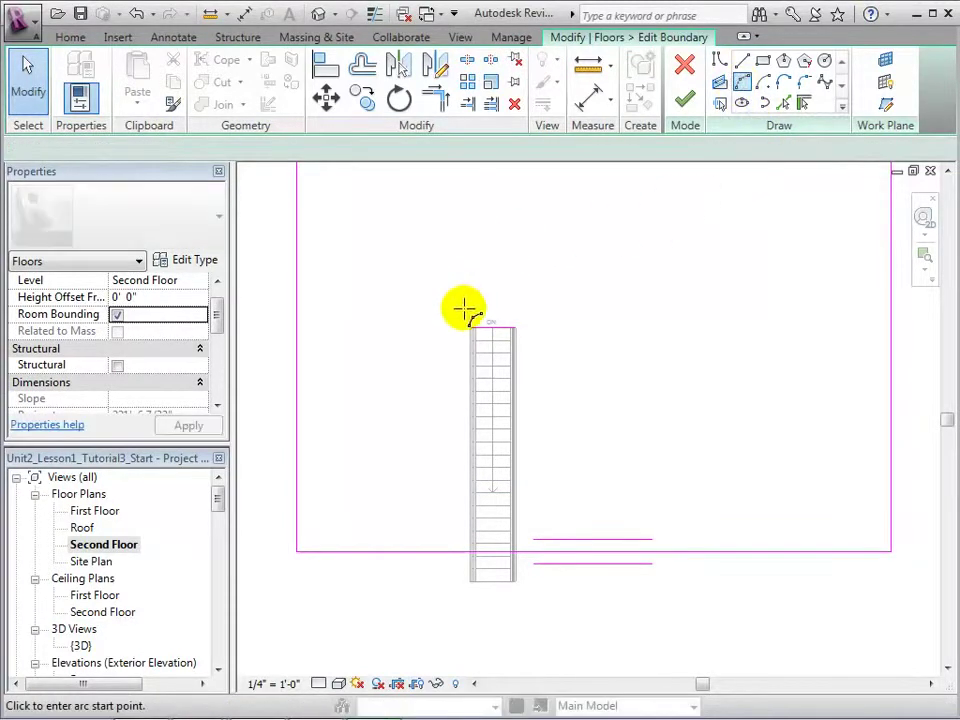
click(470, 330)
click(512, 328)
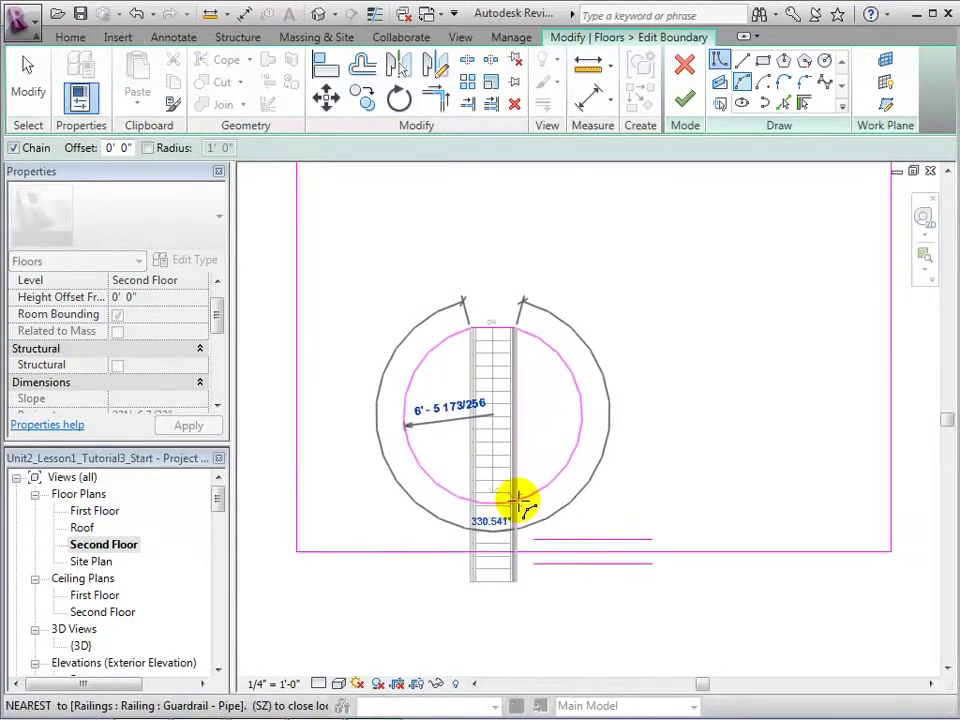
click(520, 503)
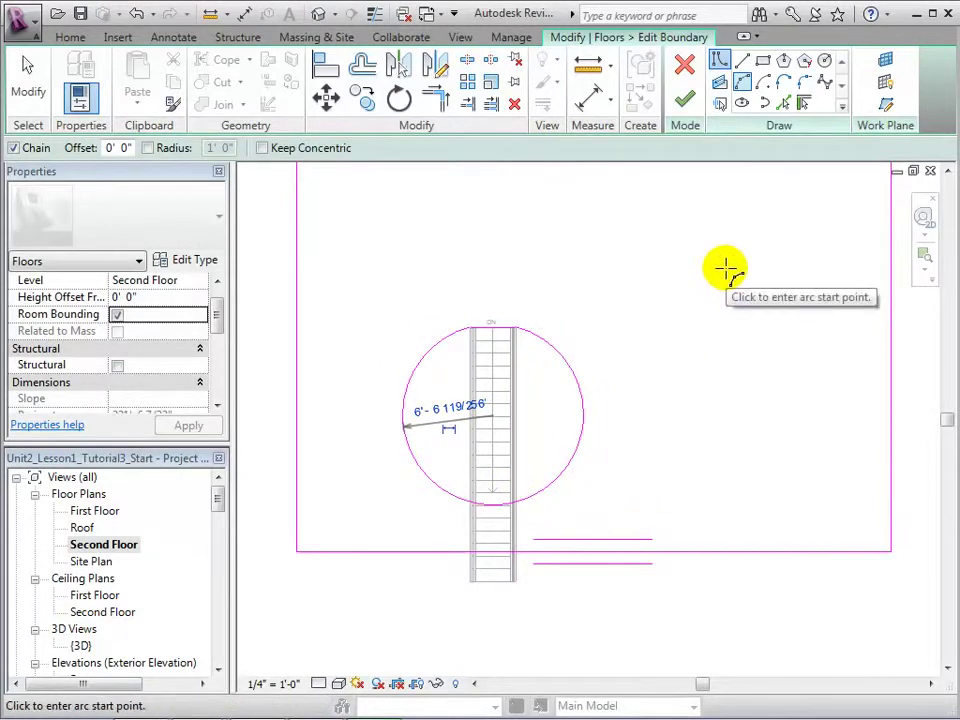
click(685, 100)
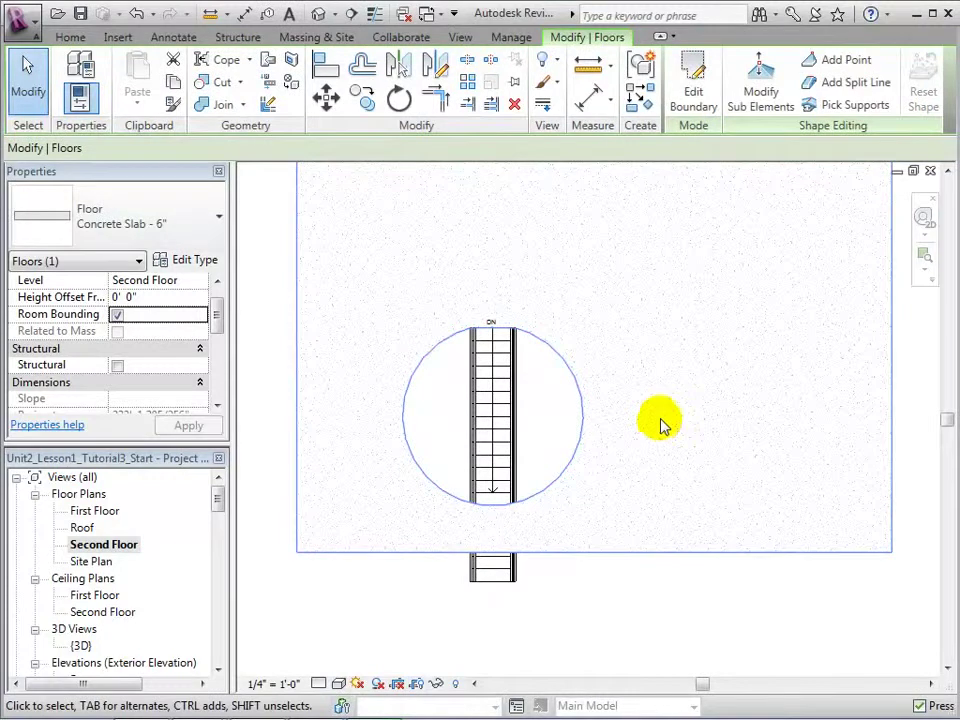
click(318, 14)
key(Escape)
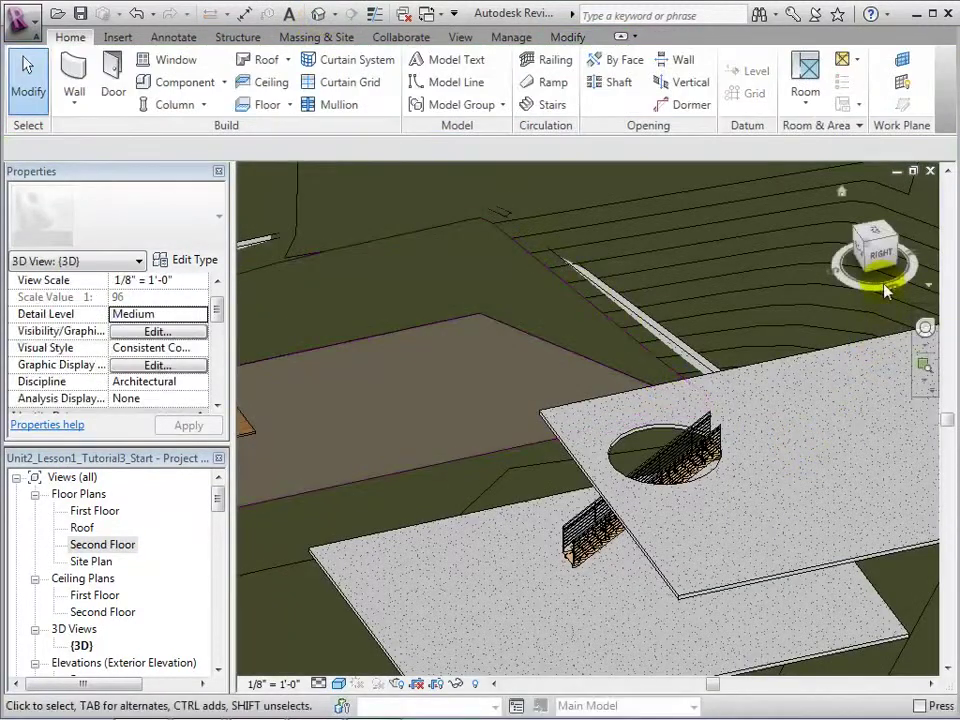
drag(876, 291, 880, 254)
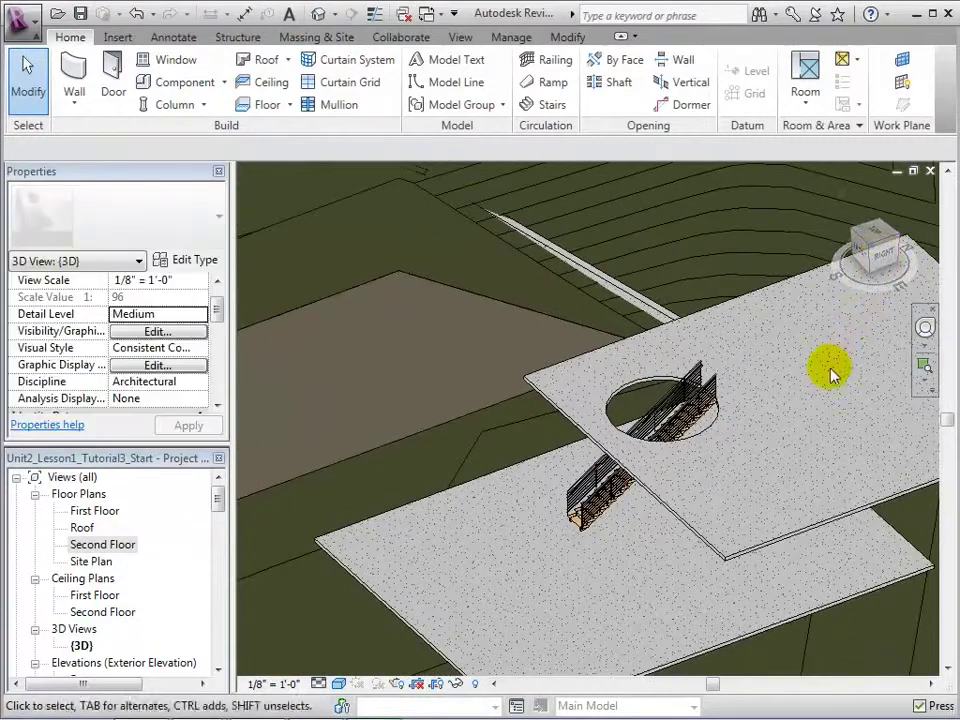
middle_drag(831, 373, 822, 463)
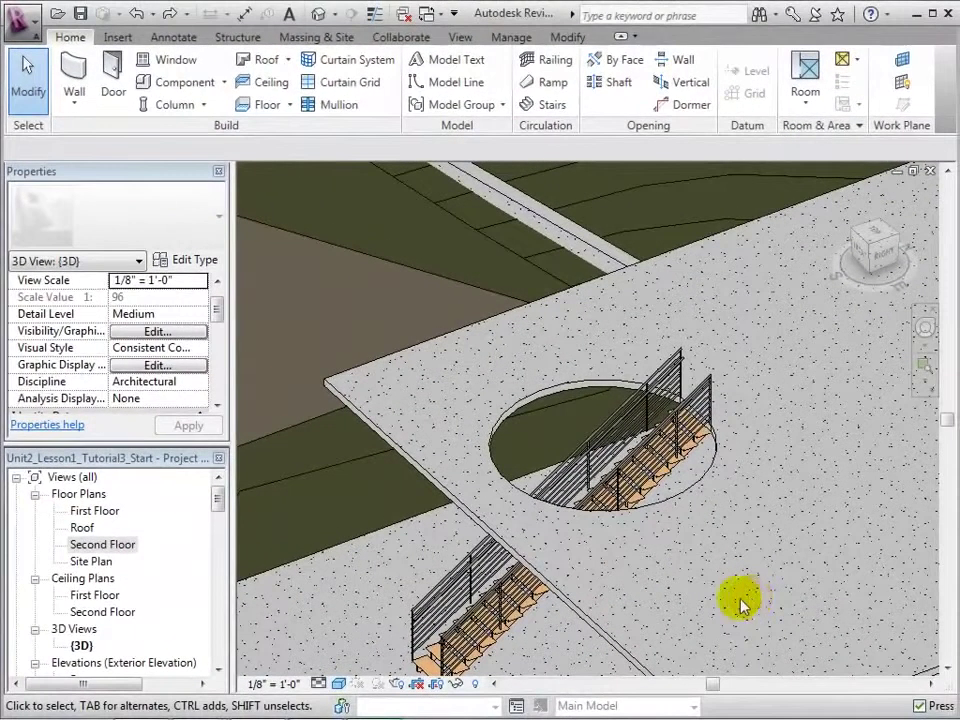
double_click(104, 545)
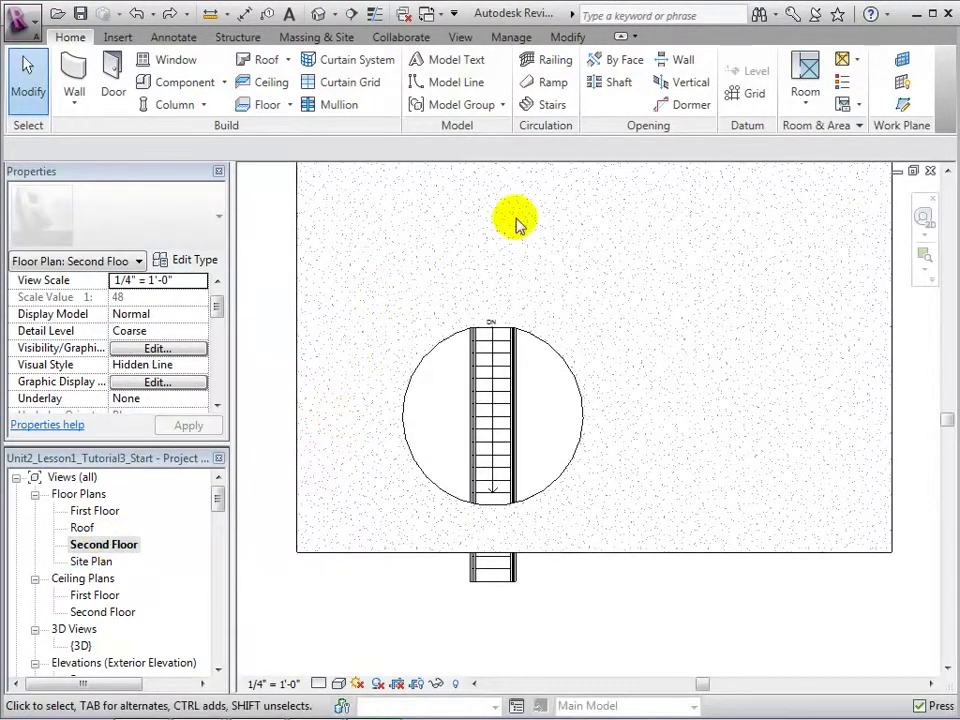
Create a Guardrail - Pipe railing by picking the circular opening's edge, about 38' 2" long.
click(545, 62)
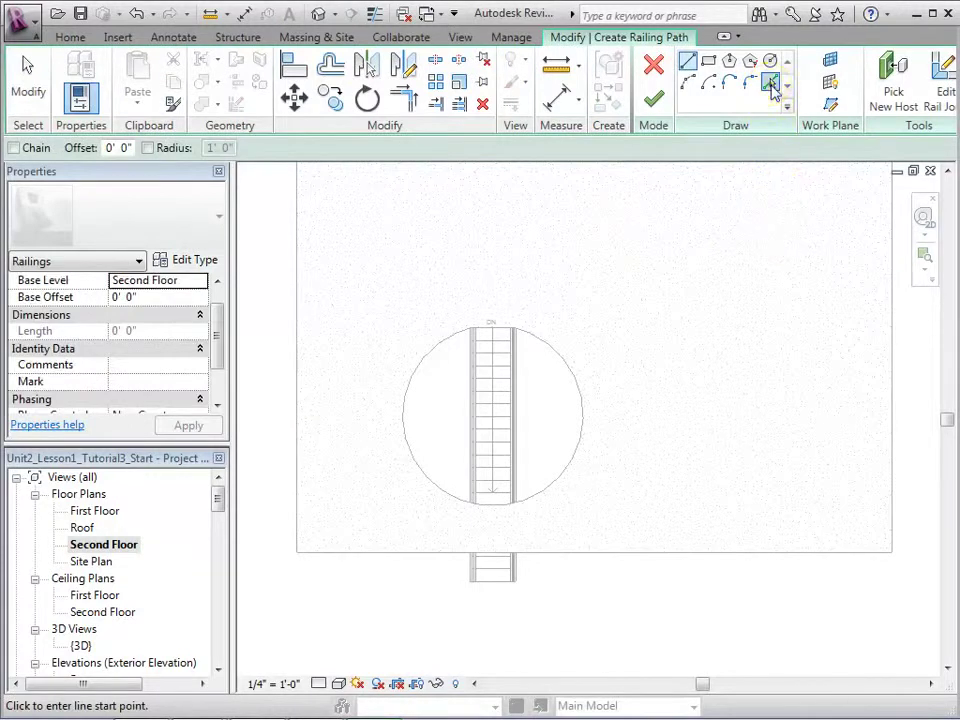
click(772, 86)
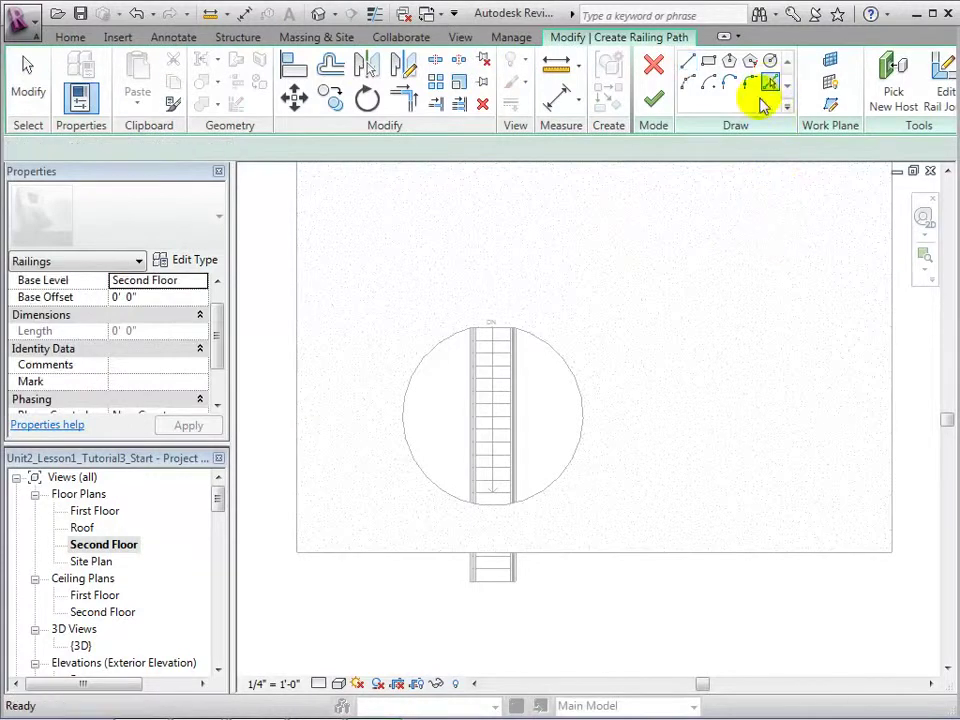
click(418, 370)
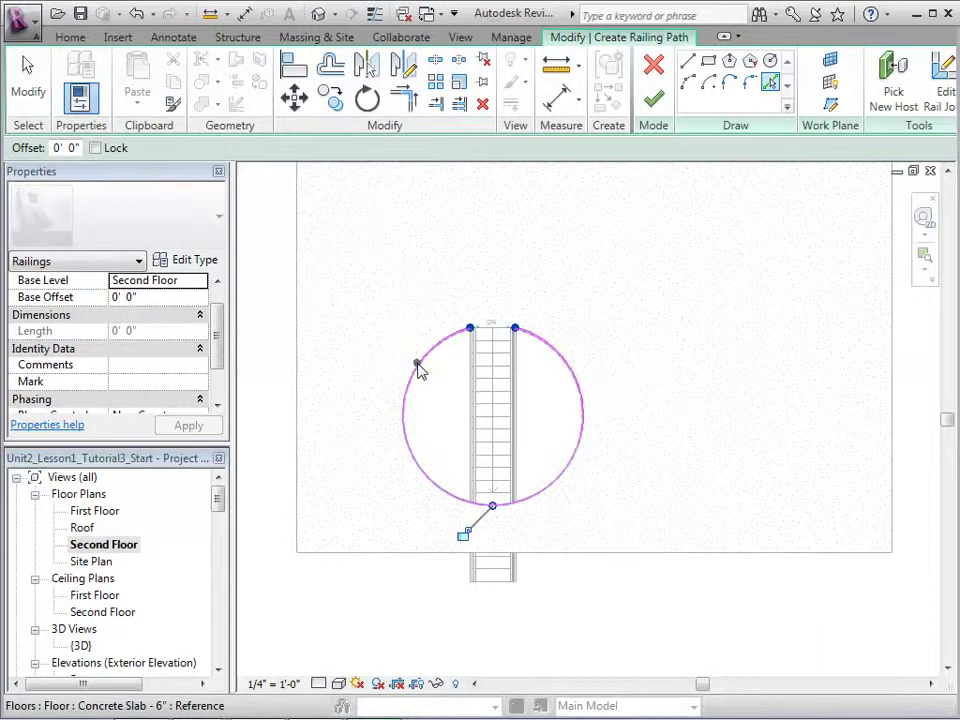
click(655, 97)
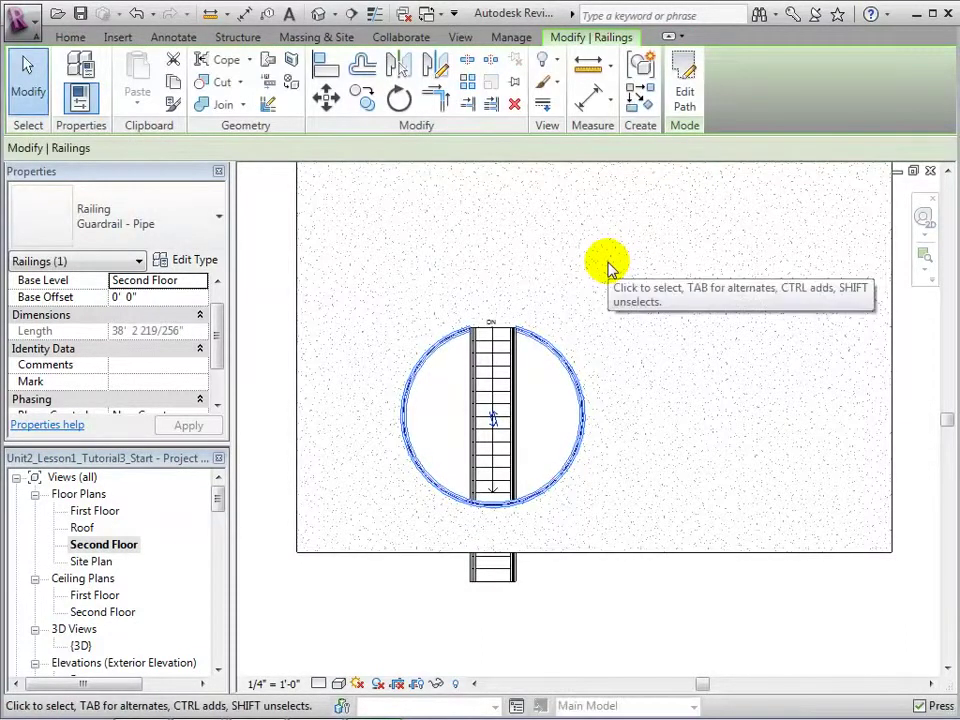
Switch to the default 3D view and zoom in on the pipe guardrail around the round opening.
click(318, 14)
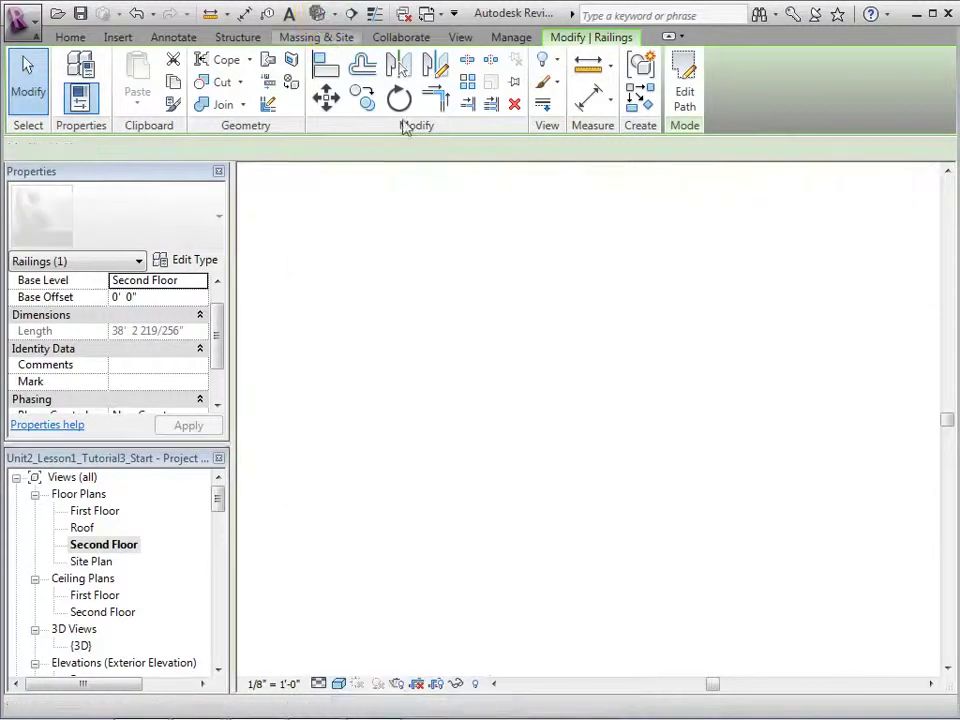
scroll(750, 337, up, 3)
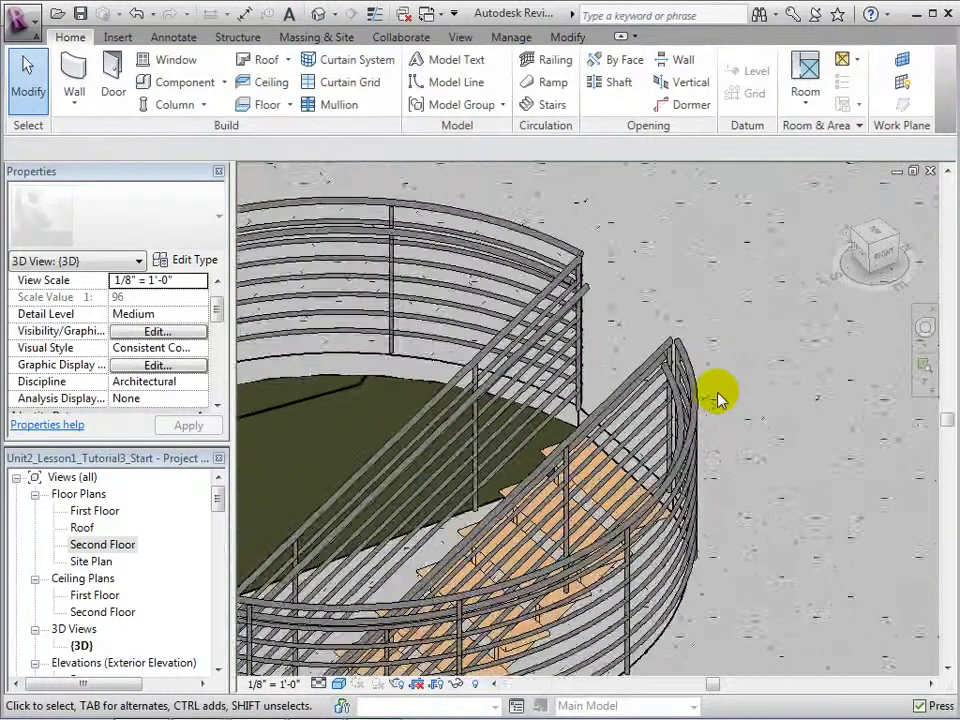
scroll(718, 398, up, 1)
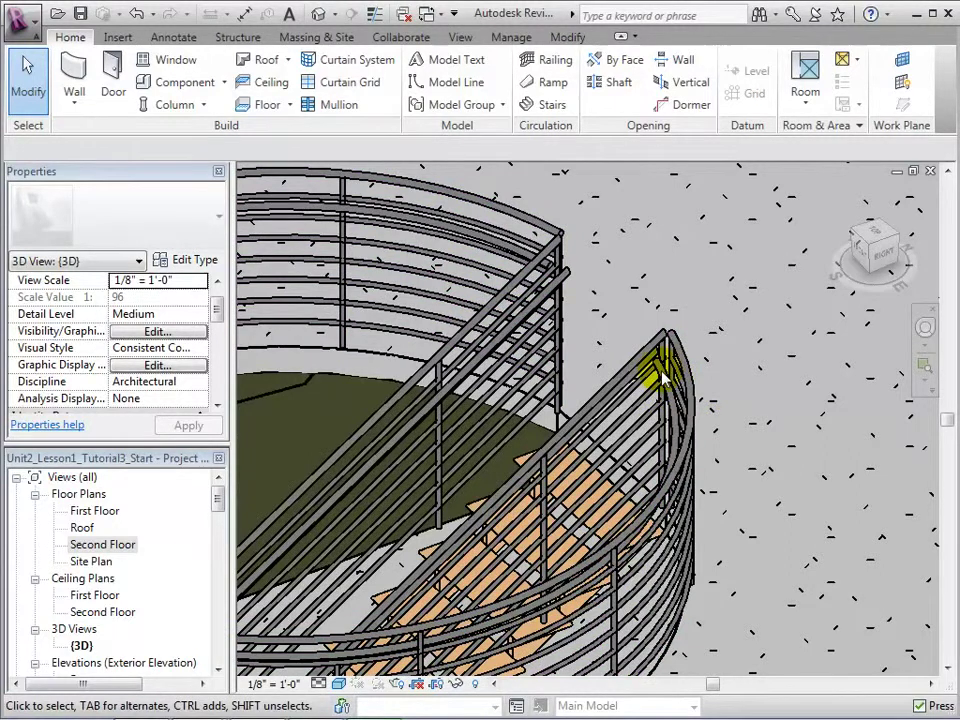
double_click(118, 549)
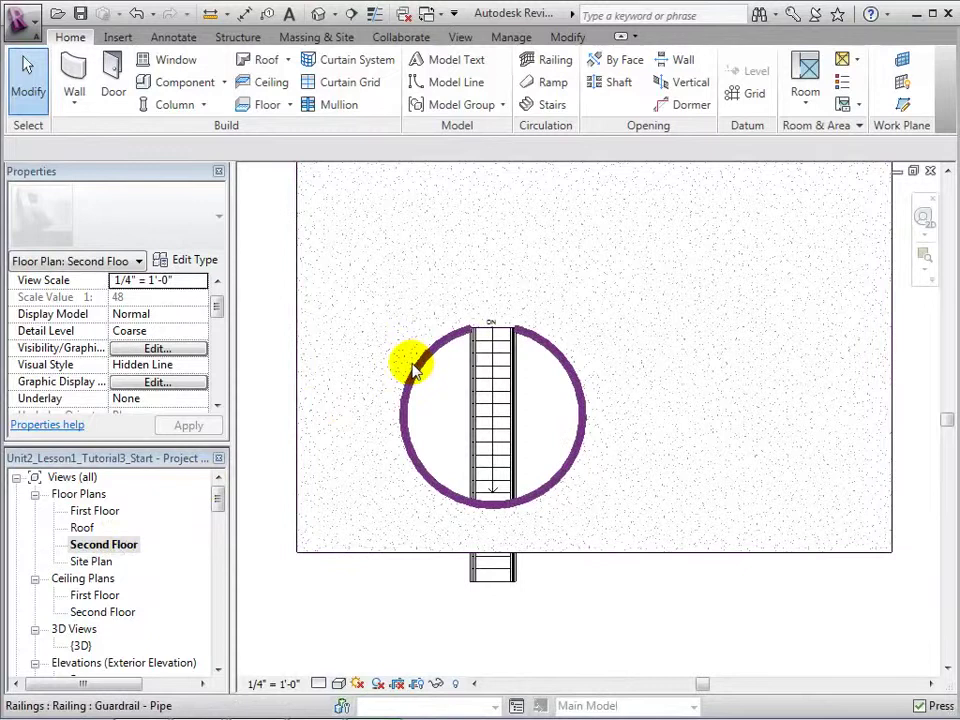
click(415, 368)
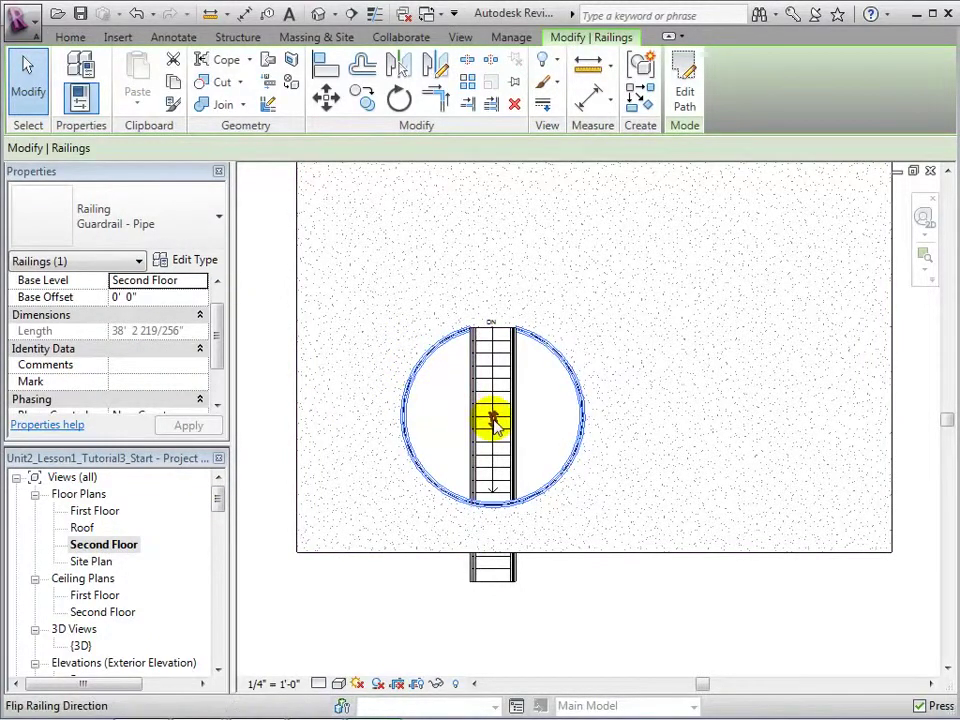
click(492, 415)
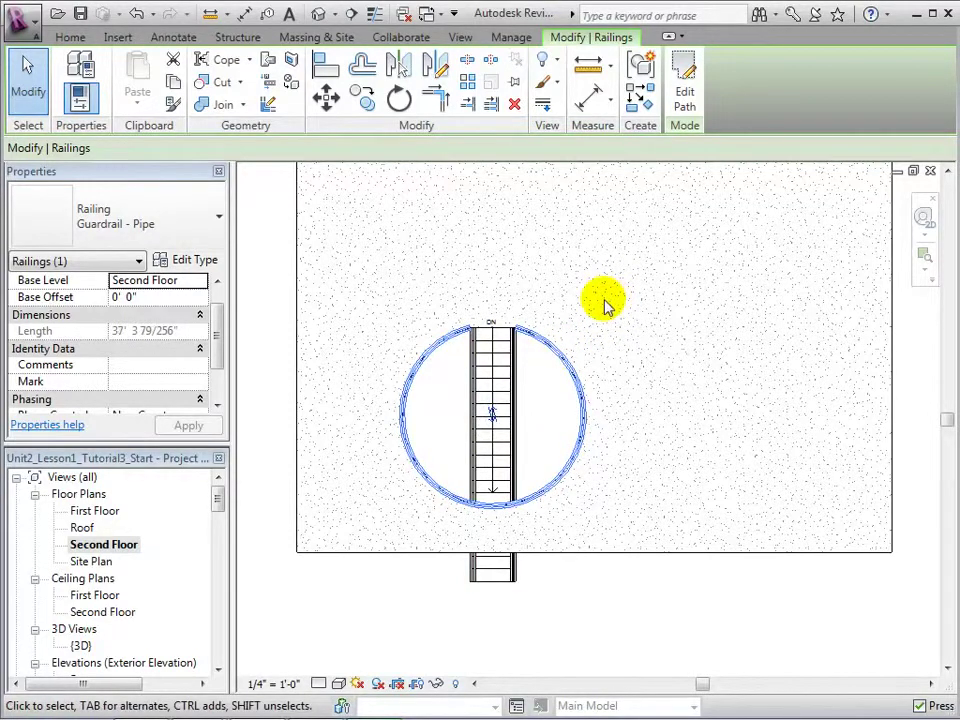
key(Escape)
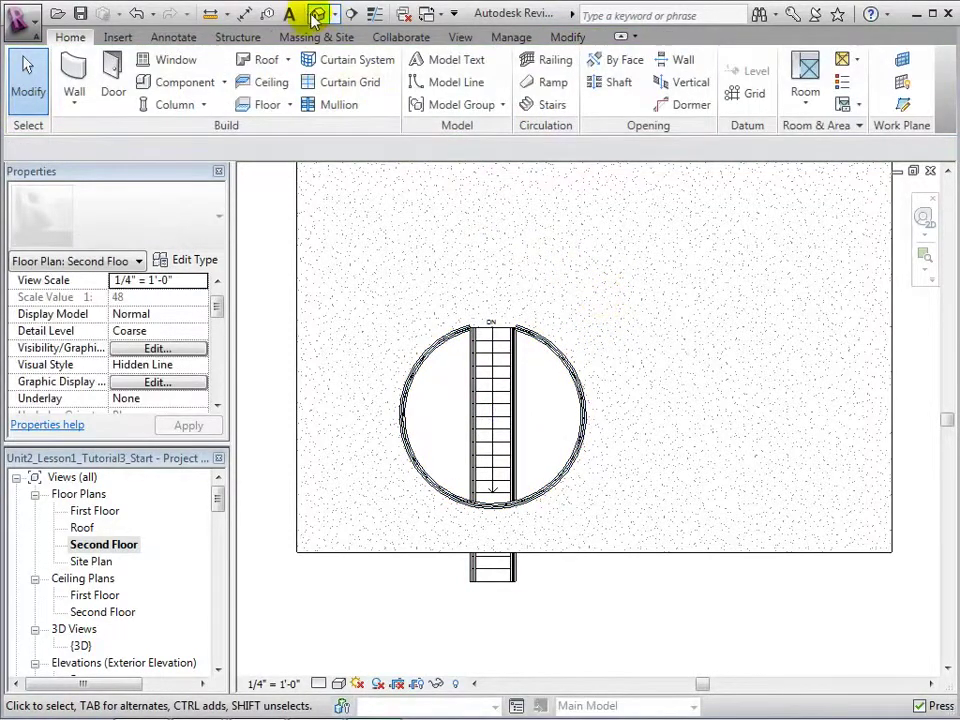
click(316, 17)
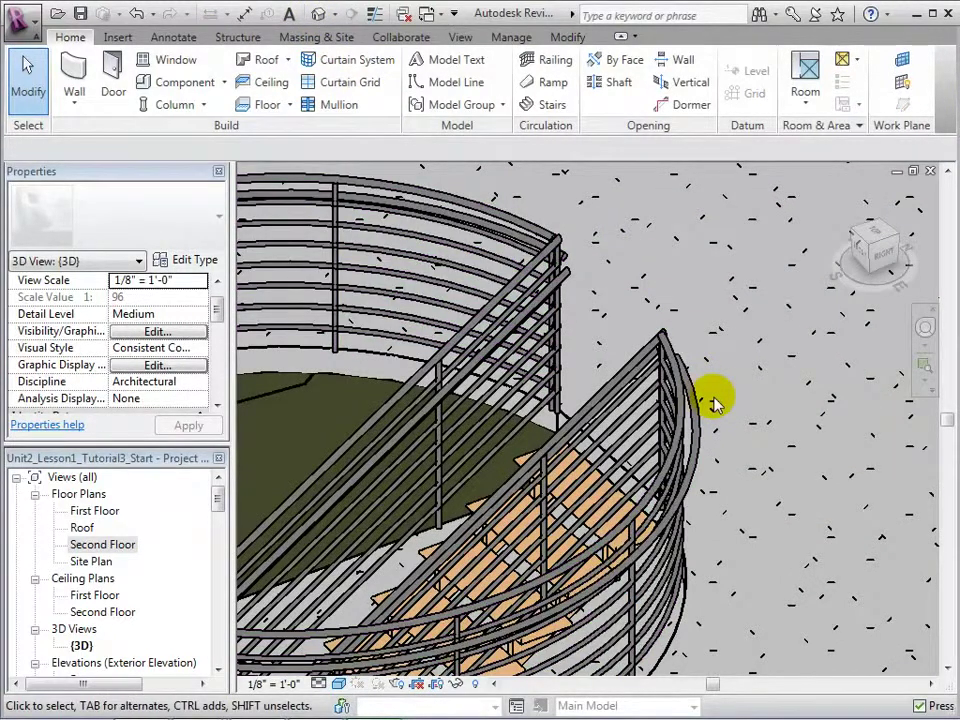
scroll(714, 402, down, 4)
middle_drag(793, 444, 880, 484)
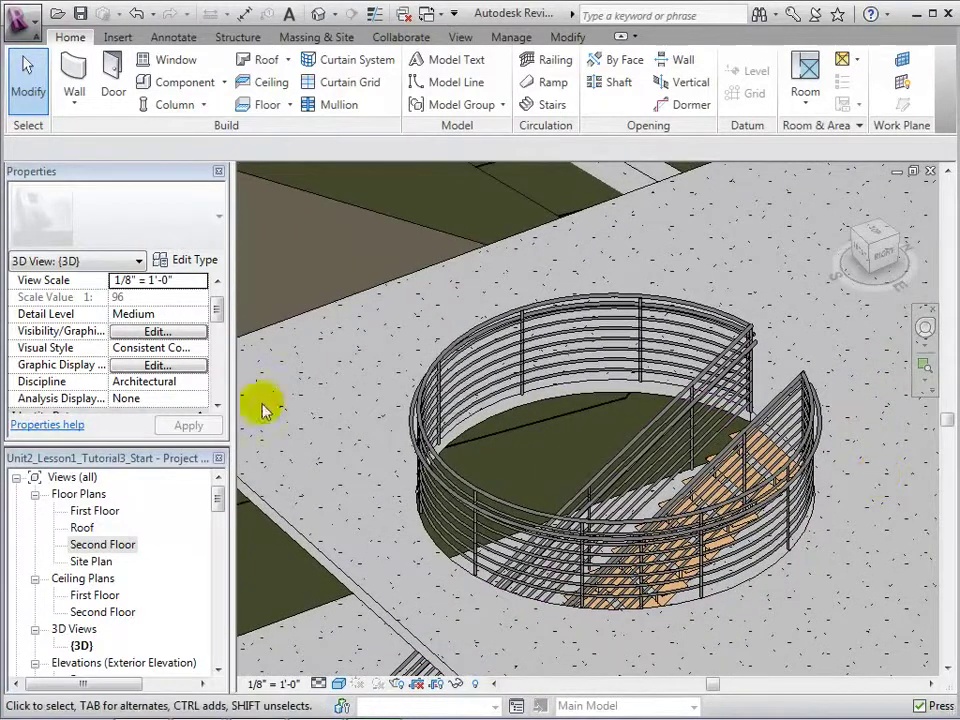
double_click(106, 547)
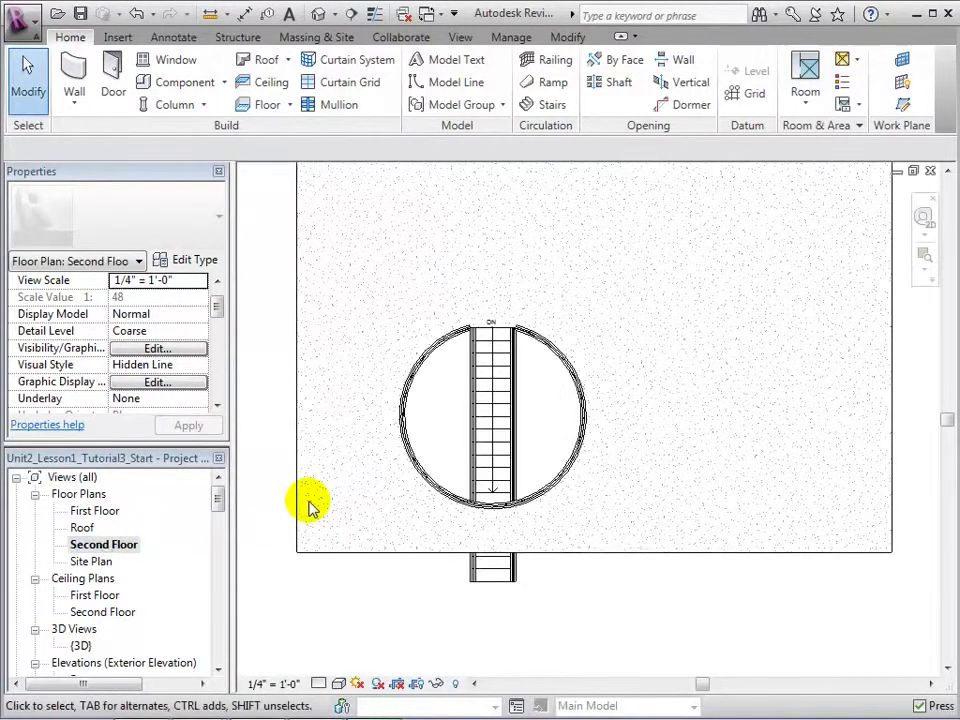
Sketch a railing along the slab's bottom edge plus 12'-6" lines up both sides, then finish.
click(545, 61)
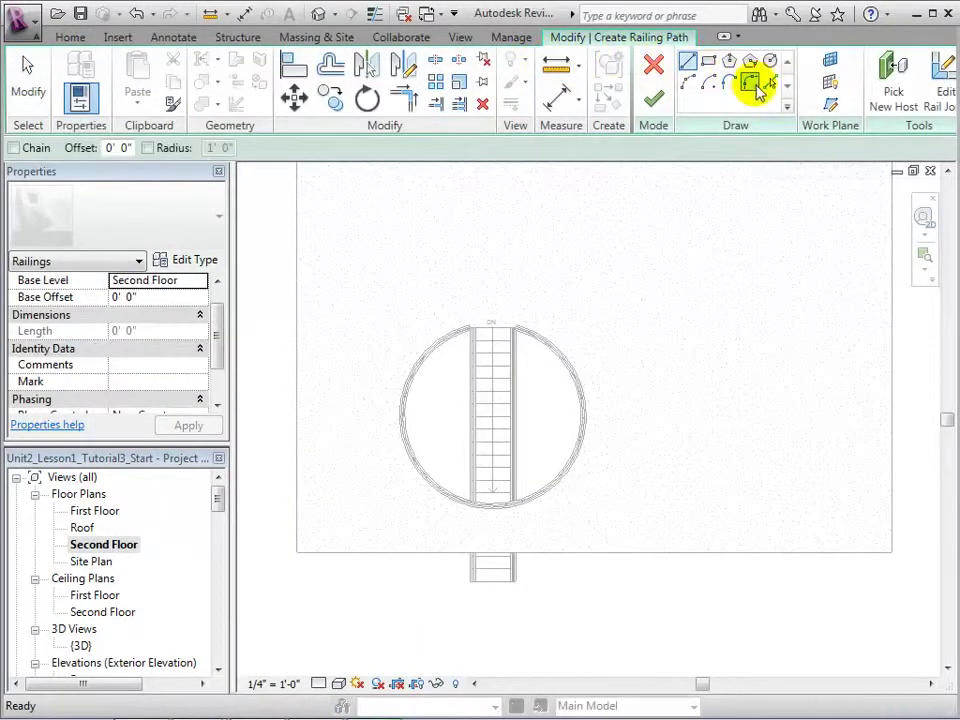
click(767, 85)
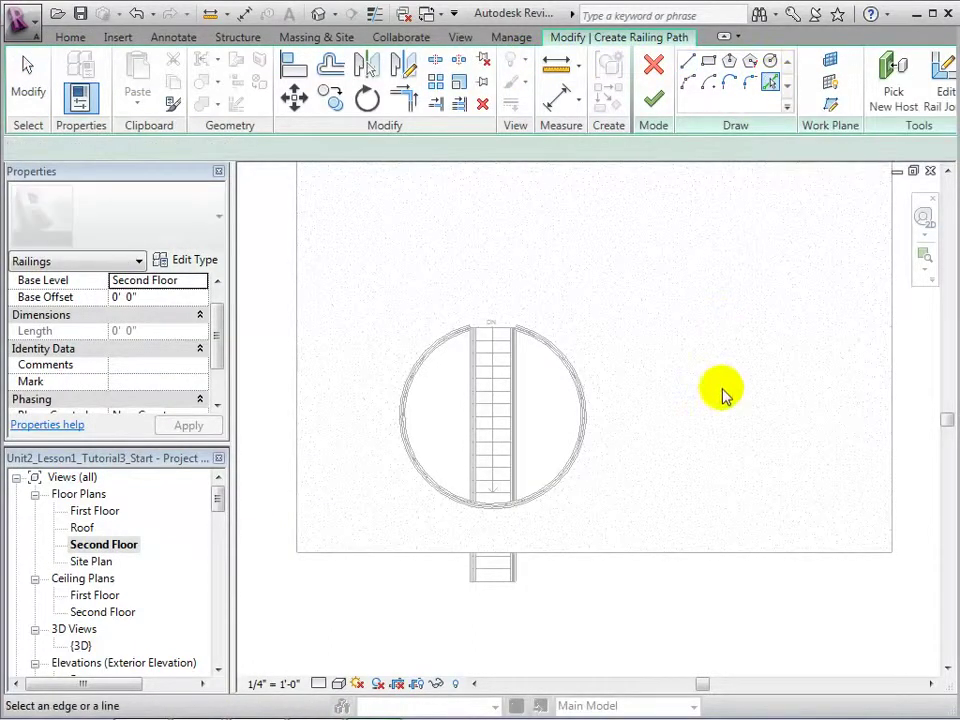
click(658, 558)
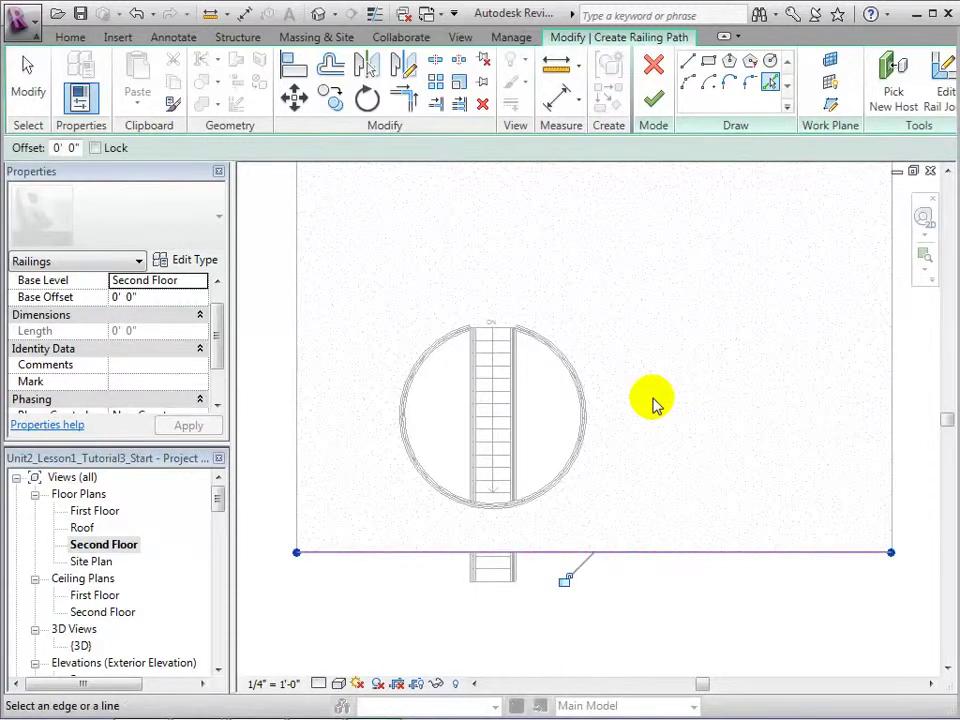
click(688, 62)
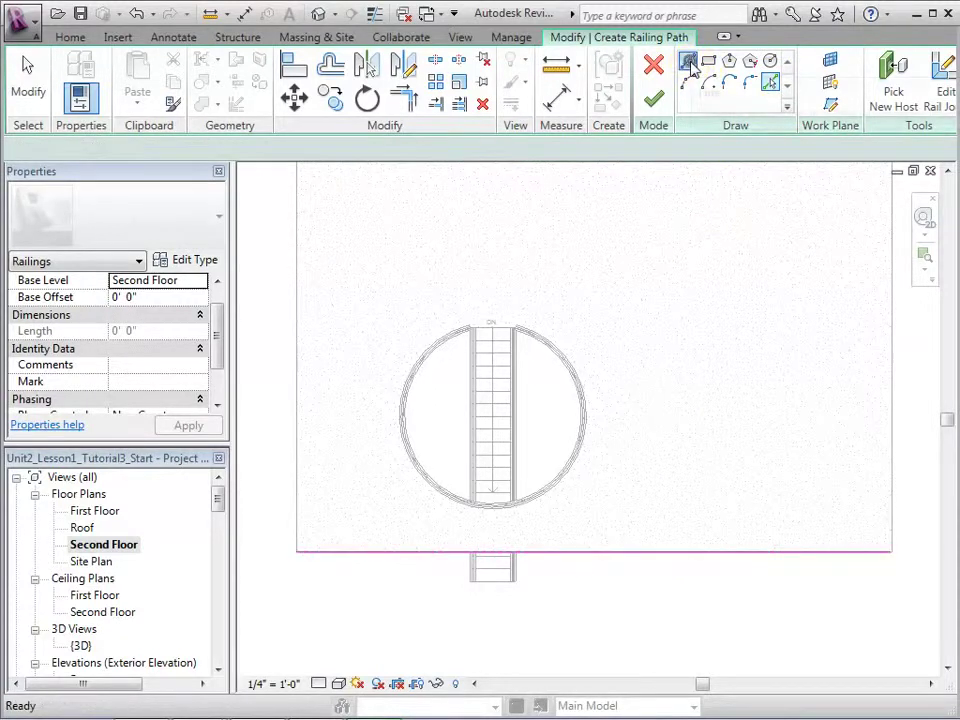
click(297, 551)
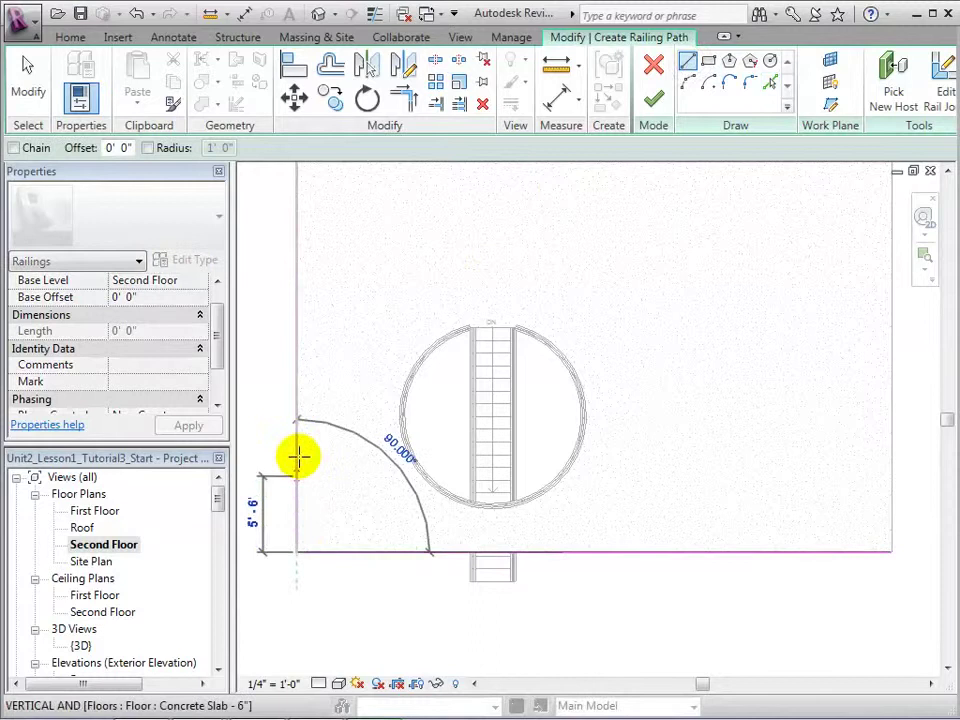
click(297, 363)
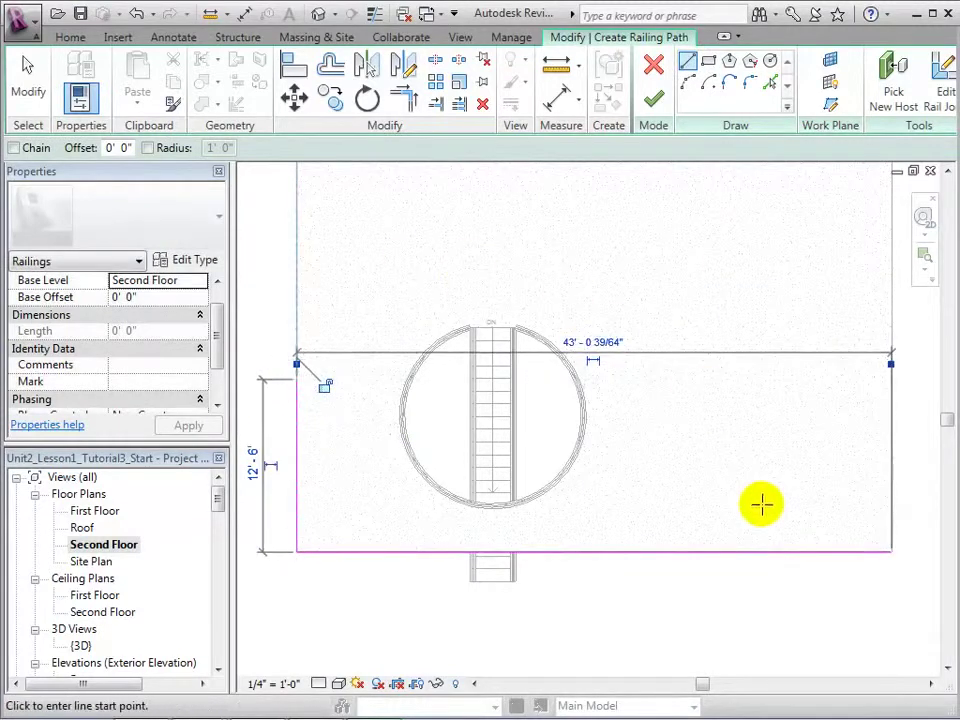
click(890, 551)
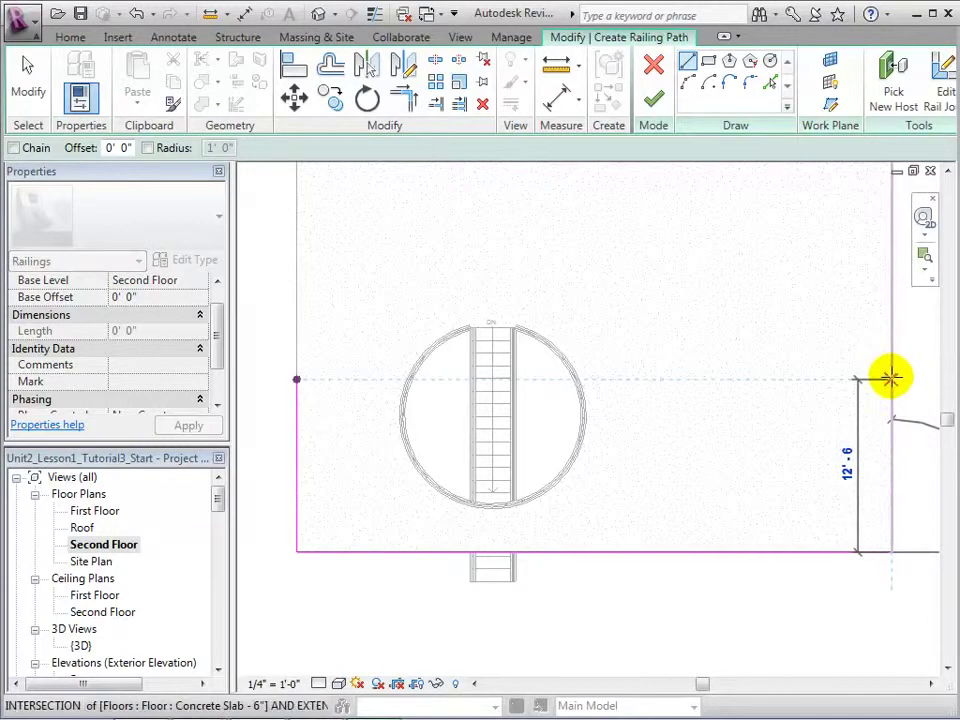
click(890, 378)
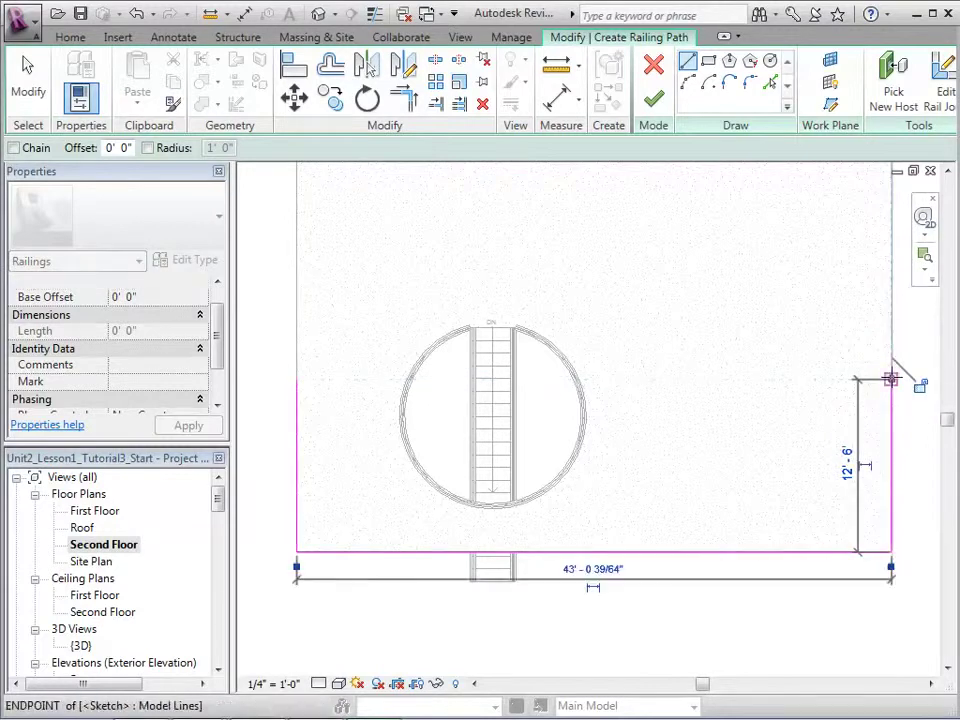
click(655, 103)
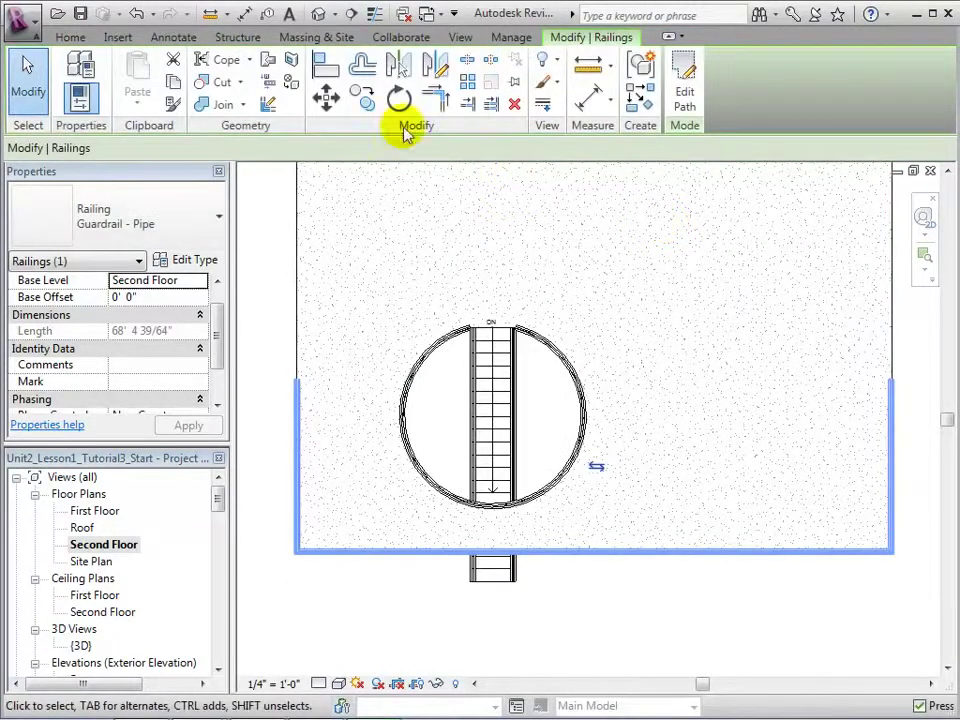
In the default 3D view, switch the balcony edge railing to the Guardrail - Rectangular type.
click(318, 15)
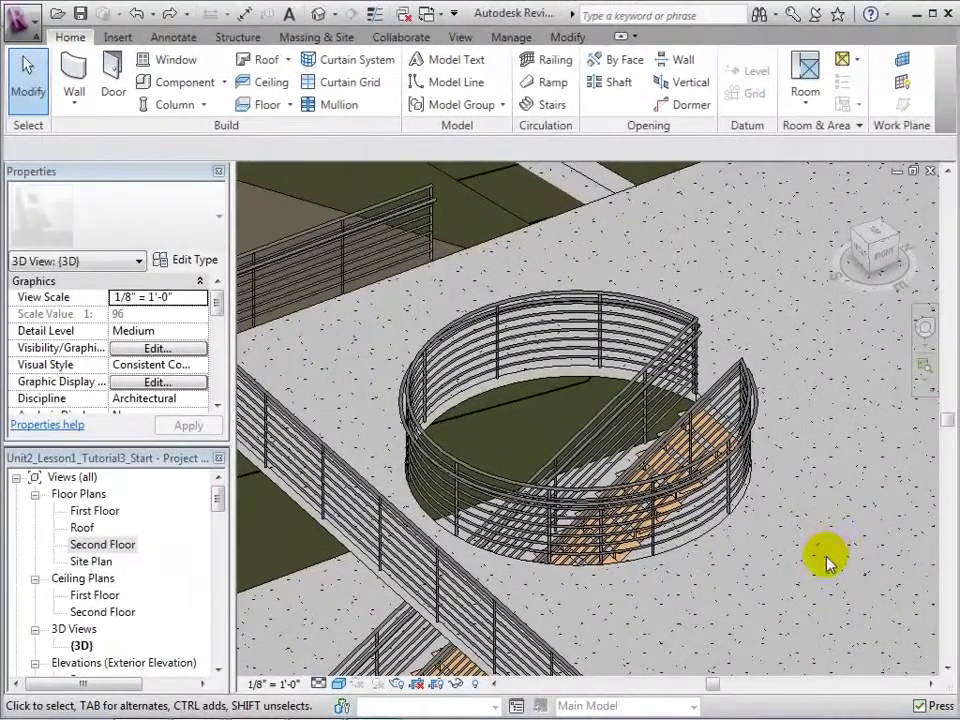
click(474, 608)
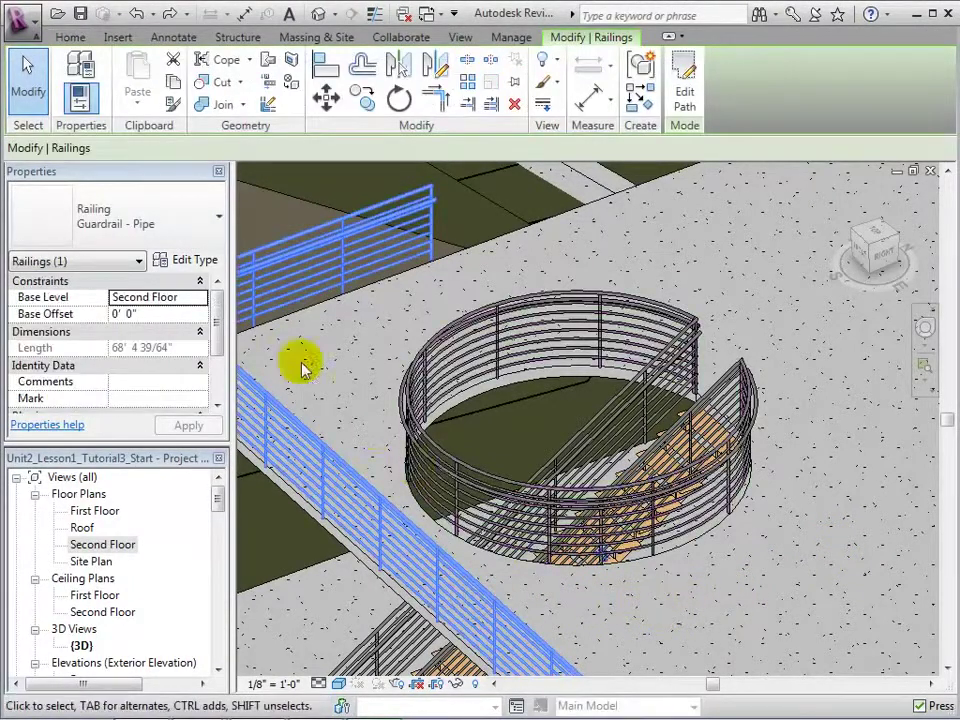
click(165, 232)
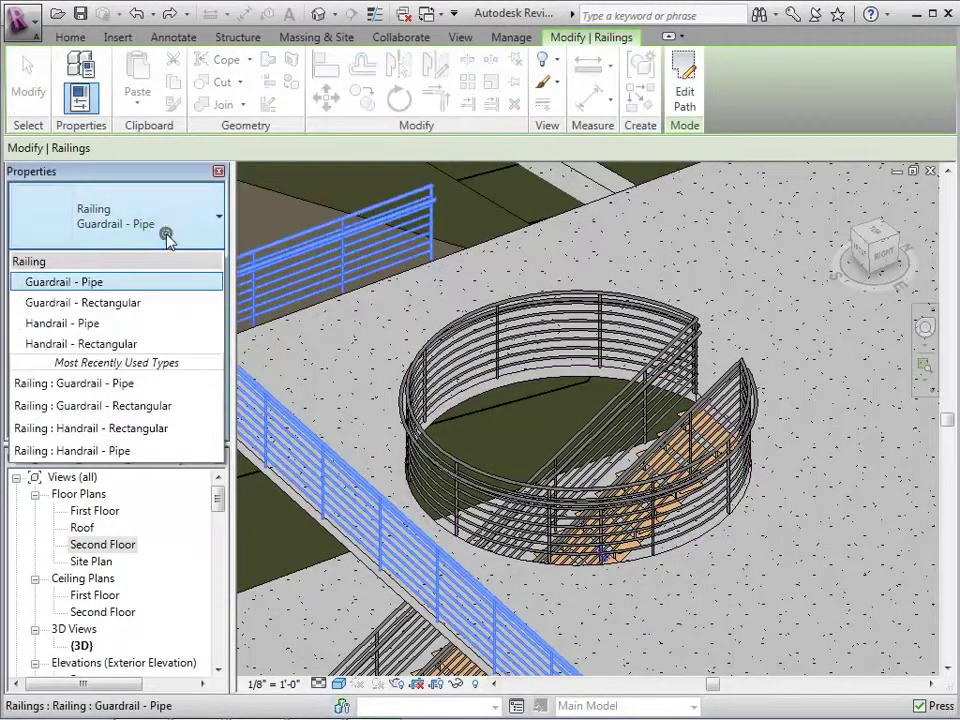
click(165, 303)
click(323, 366)
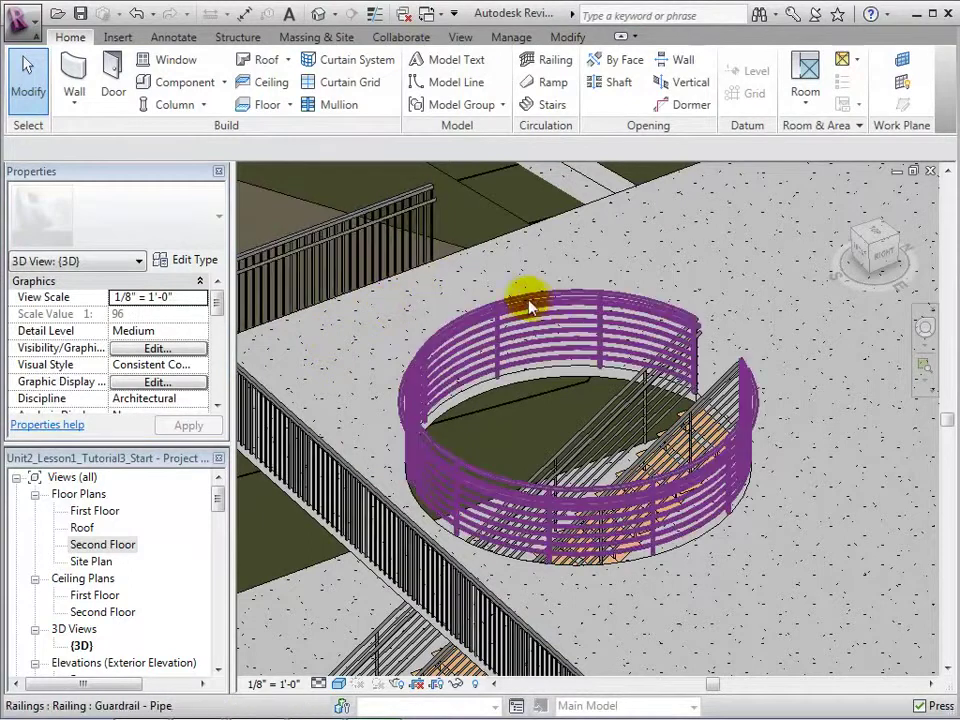
Select the round opening's Guardrail - Pipe railing and open its Type Properties.
click(604, 305)
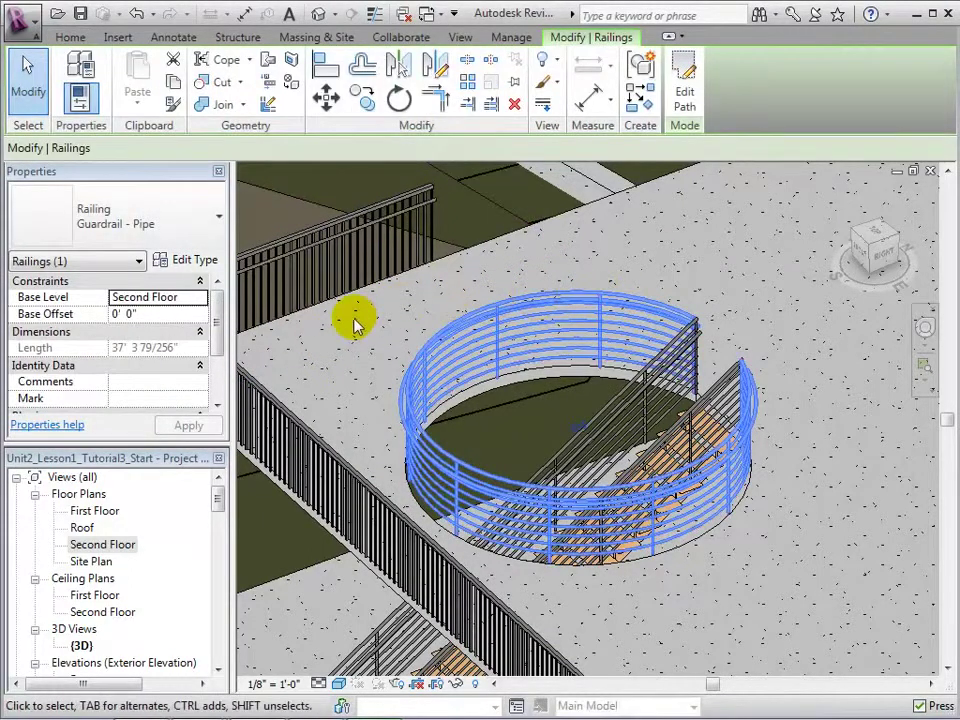
click(186, 262)
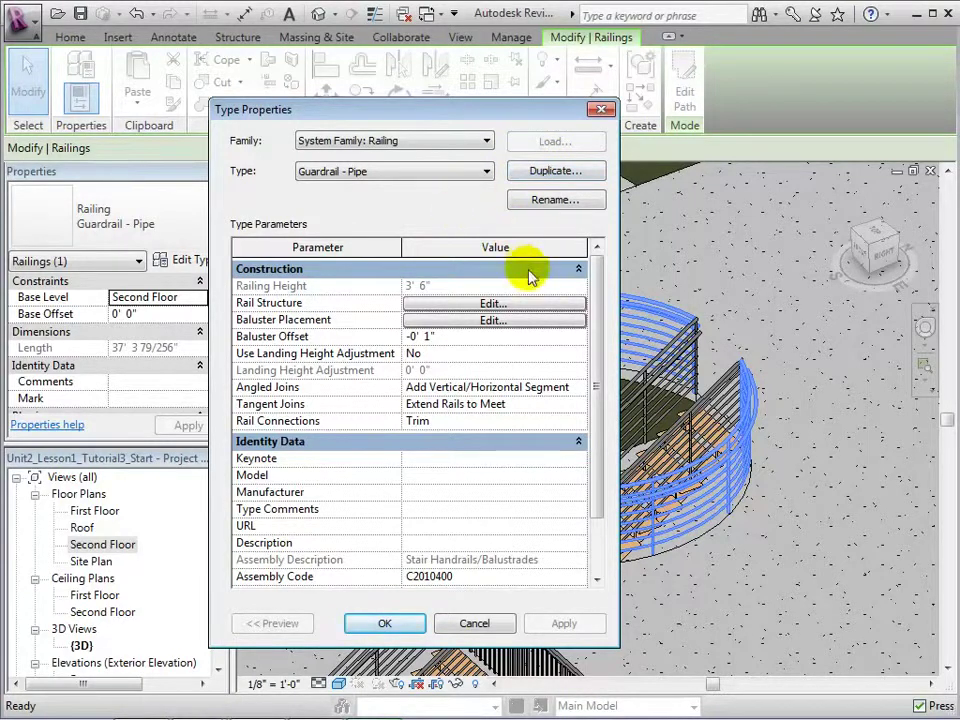
click(493, 304)
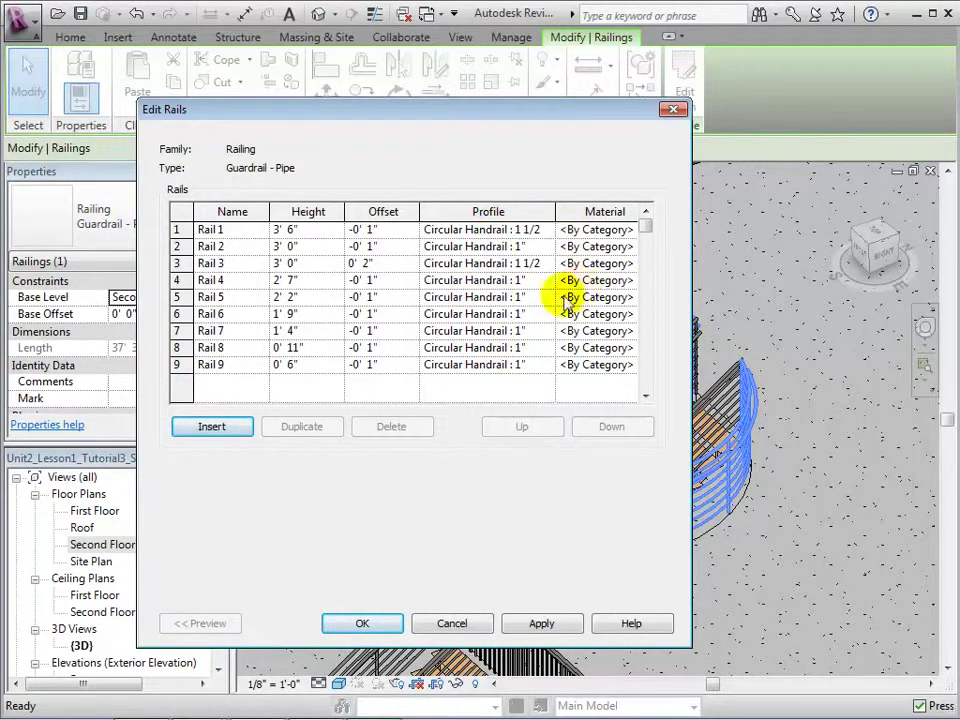
click(362, 623)
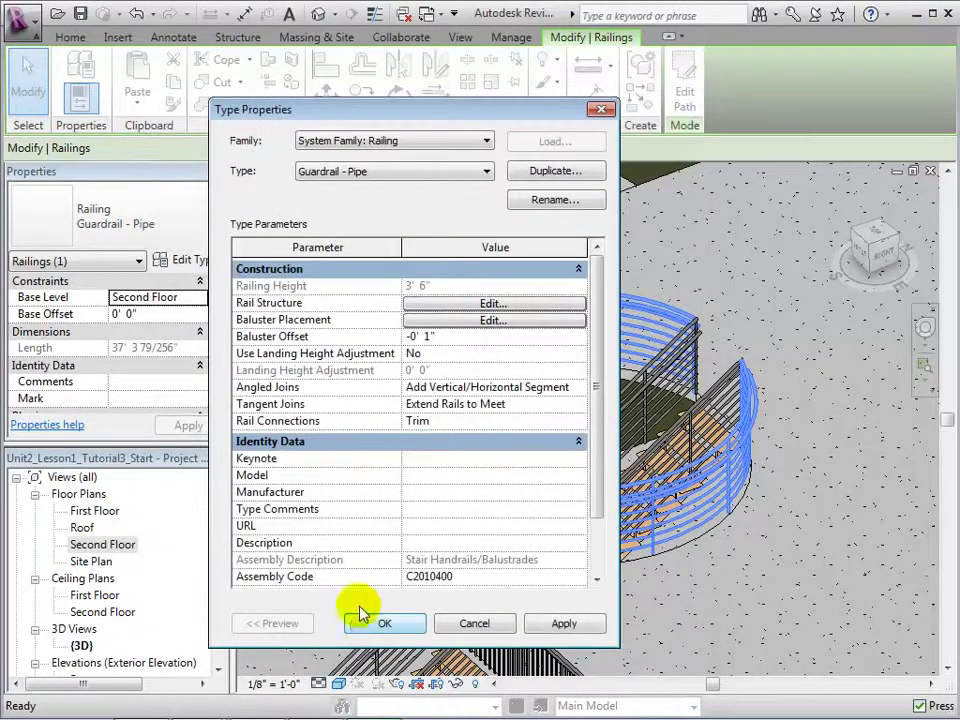